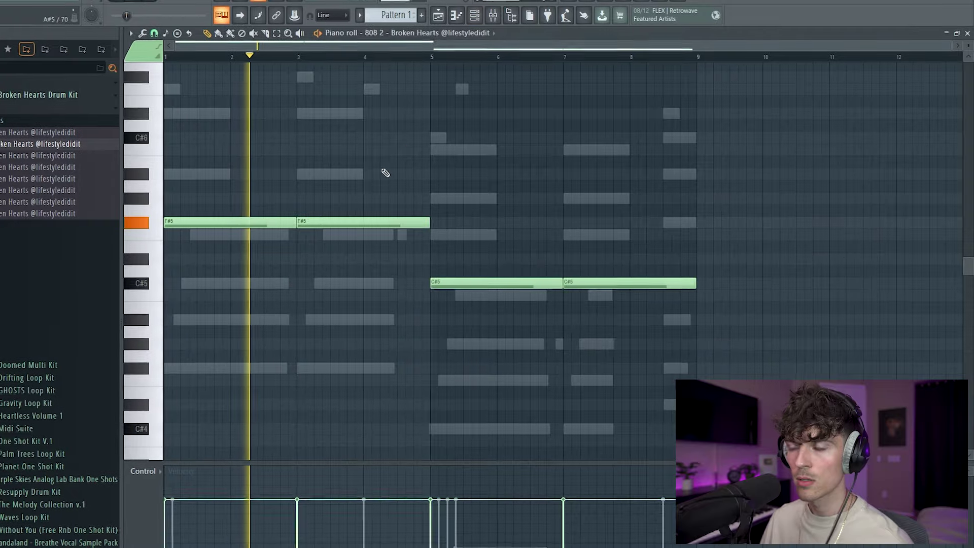
- Shorten the last C#5 note to mid-bar 8 and add a D#5 note filling the rest of that bar in the 808 pattern
scroll(401, 141, "up", 2)
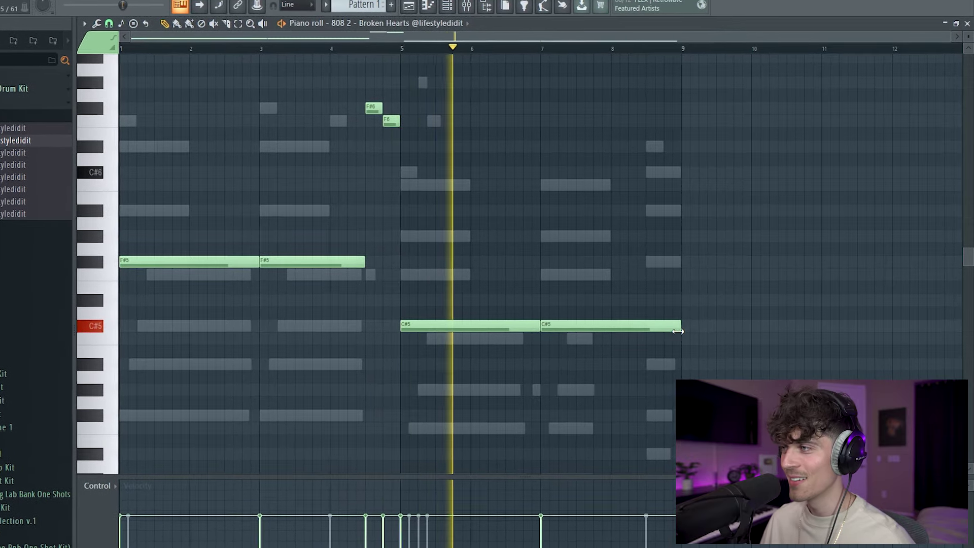
left_click_drag(644, 333, 643, 328)
left_click(649, 299)
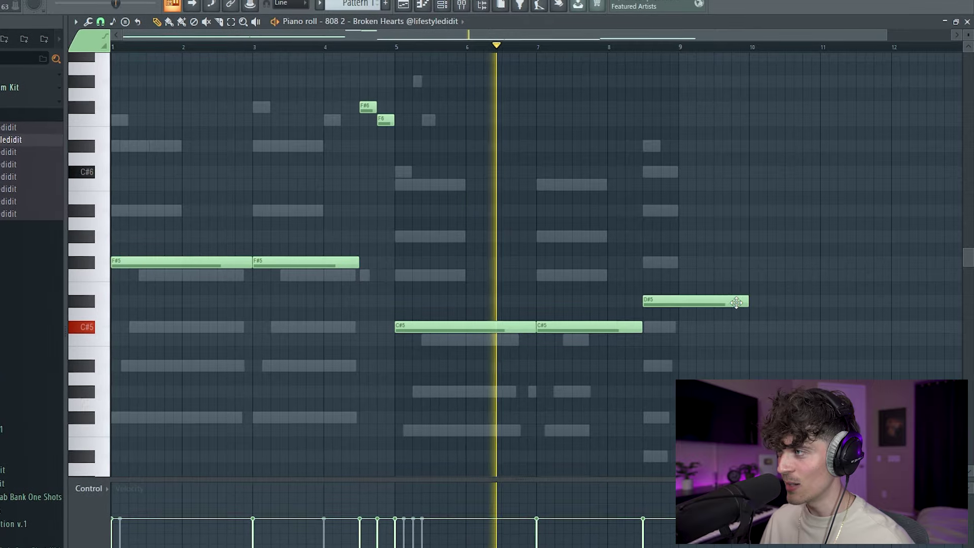
left_click_drag(744, 299, 678, 301)
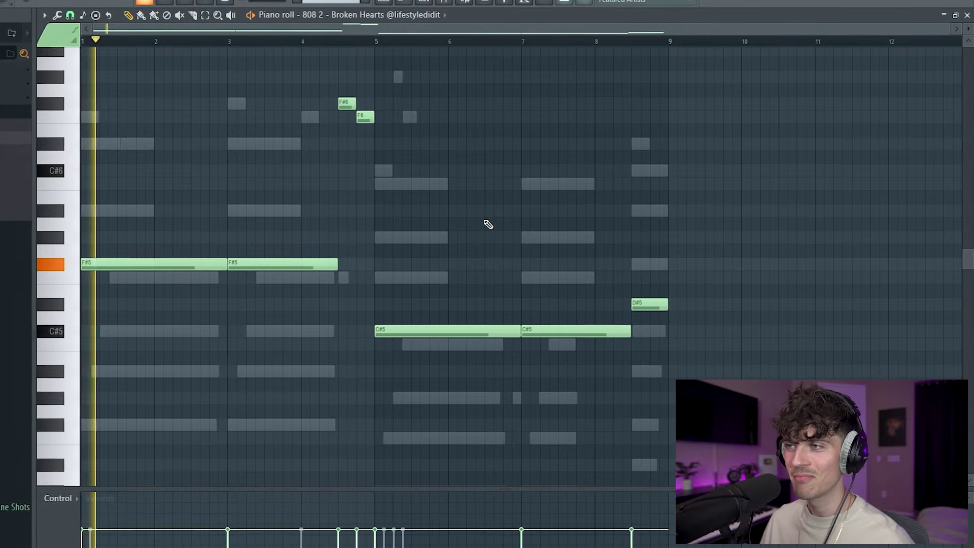
- Examine how the 808 notes, including the high F#6 and F6 pair, fit around the other channels' ghost notes
scroll(485, 223, "up", 3)
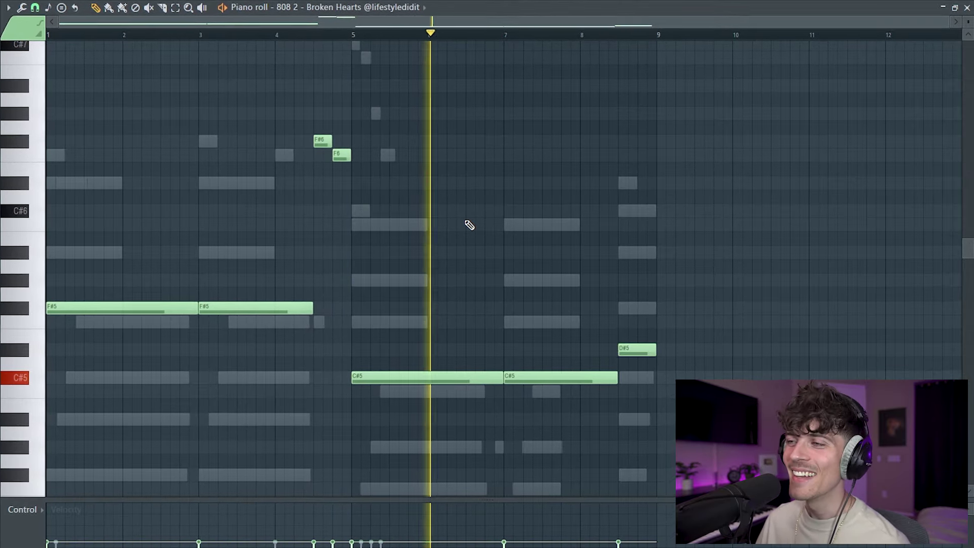
scroll(361, 175, "up", 2)
left_click_drag(239, 65, 487, 244)
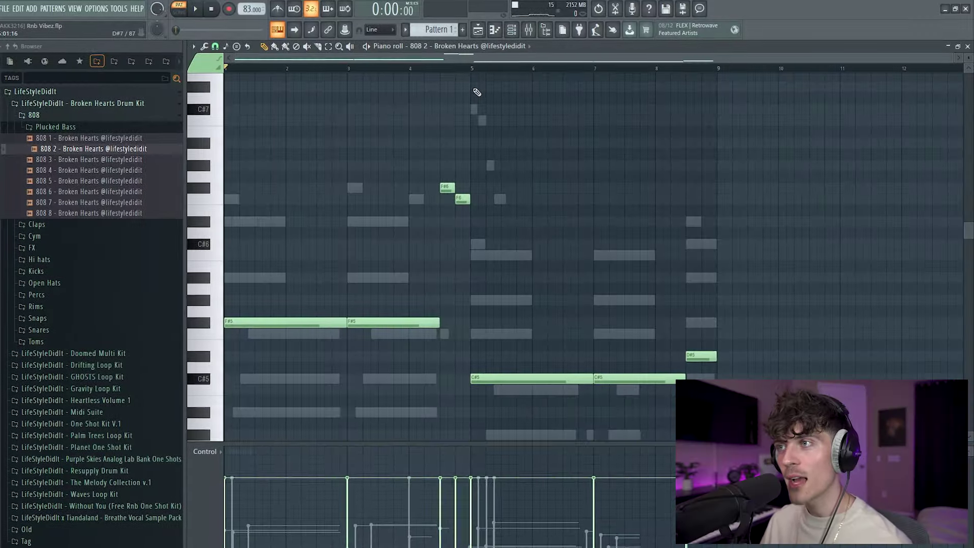
left_click_drag(472, 82, 528, 217)
left_click_drag(471, 93, 527, 235)
left_click_drag(237, 298, 406, 372)
left_click_drag(261, 309, 285, 332)
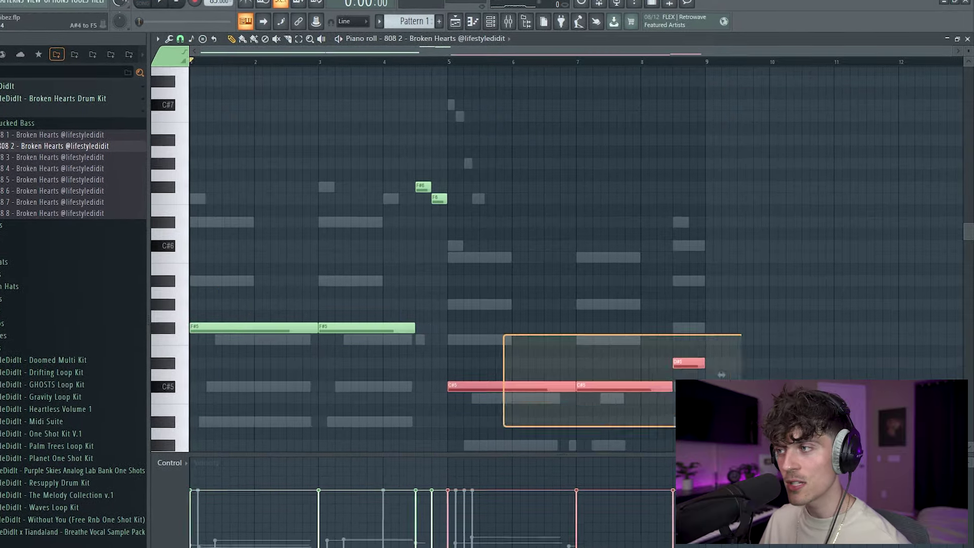
left_click_drag(370, 158, 486, 264)
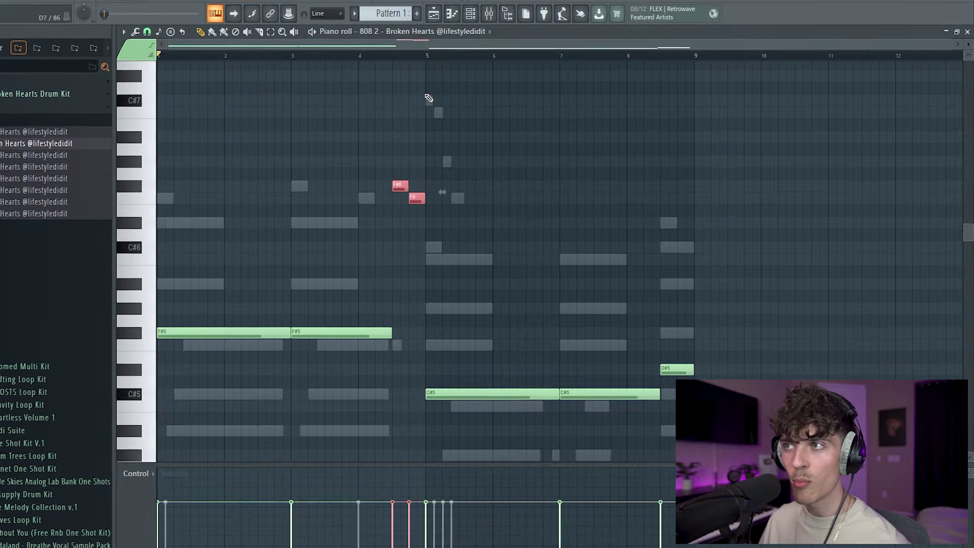
left_click_drag(425, 82, 467, 226)
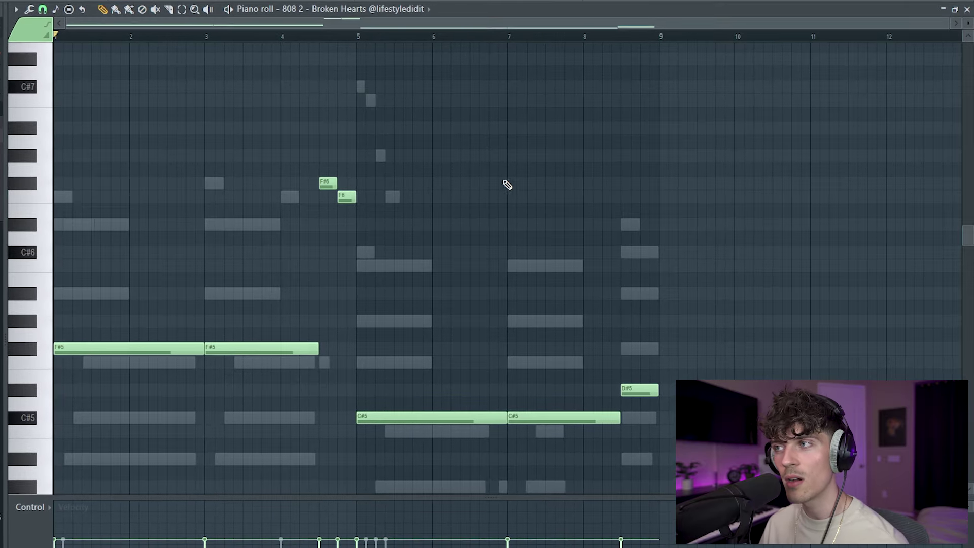
left_click_drag(585, 151, 637, 231)
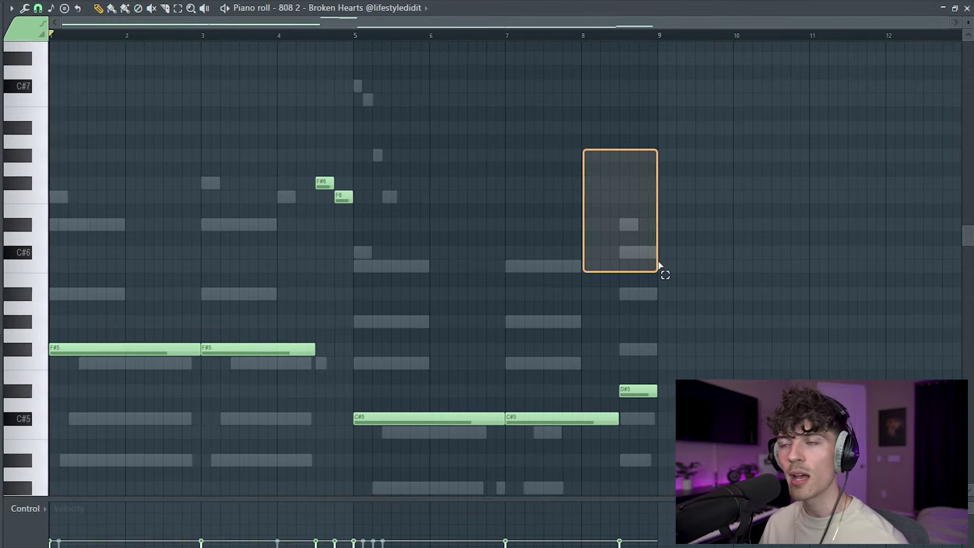
left_click_drag(659, 263, 658, 271)
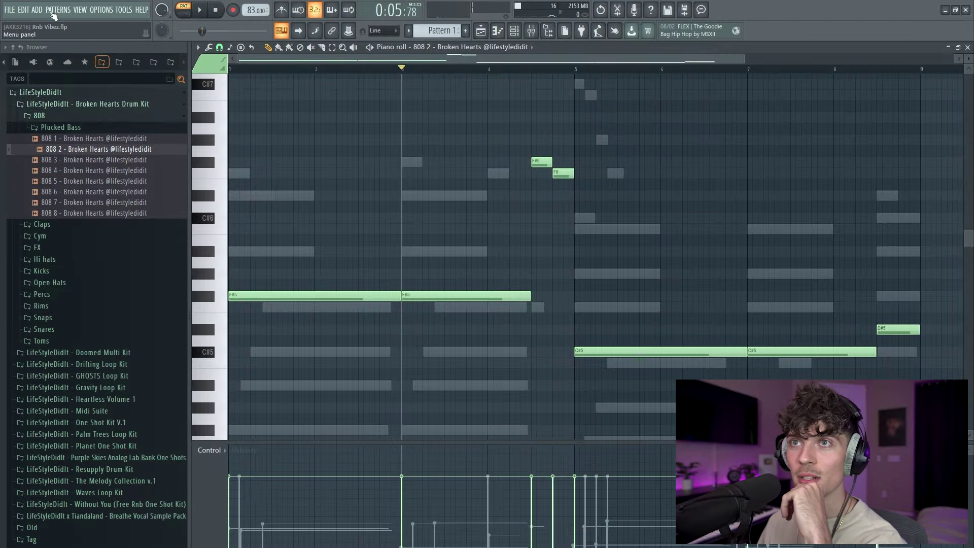
- Add a new Arcade instrument channel to the project
left_click(37, 10)
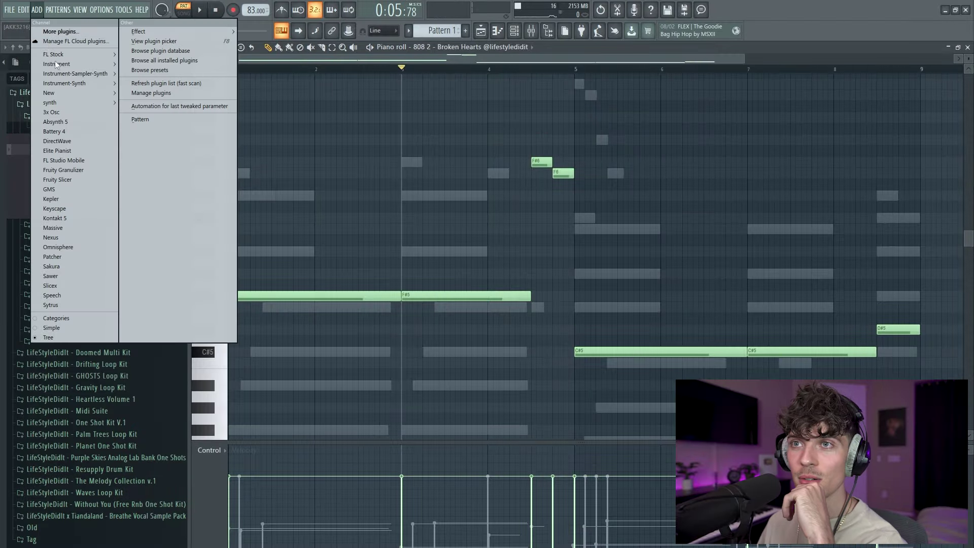
mouse_move(74, 84)
left_click(137, 92)
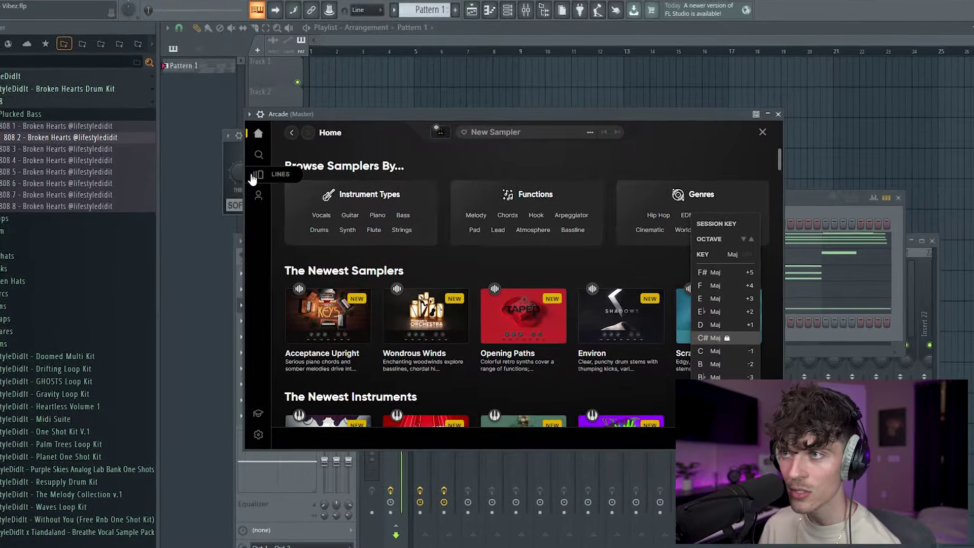
- Open the Hooked line in Arcade's Lines library and preview the Still Got Time sampler
left_click(265, 177)
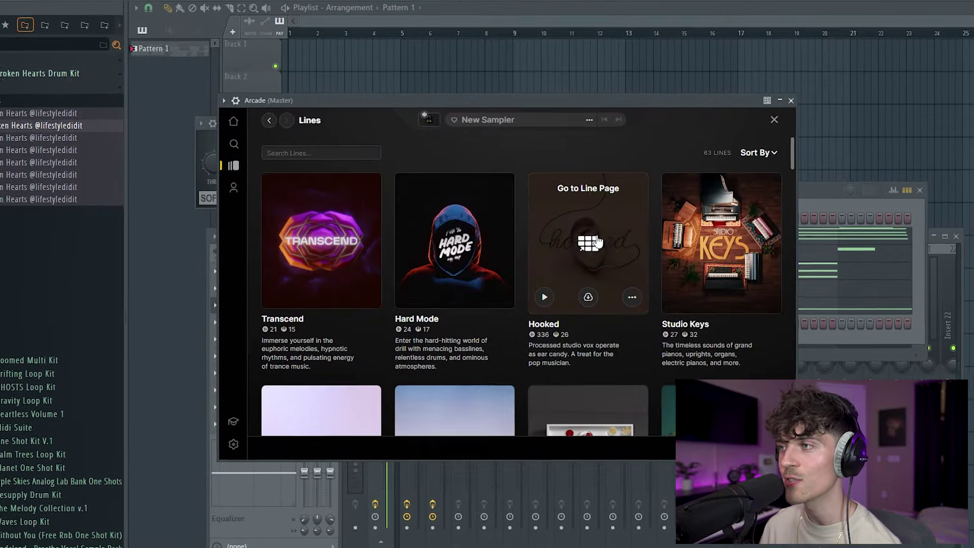
left_click(593, 235)
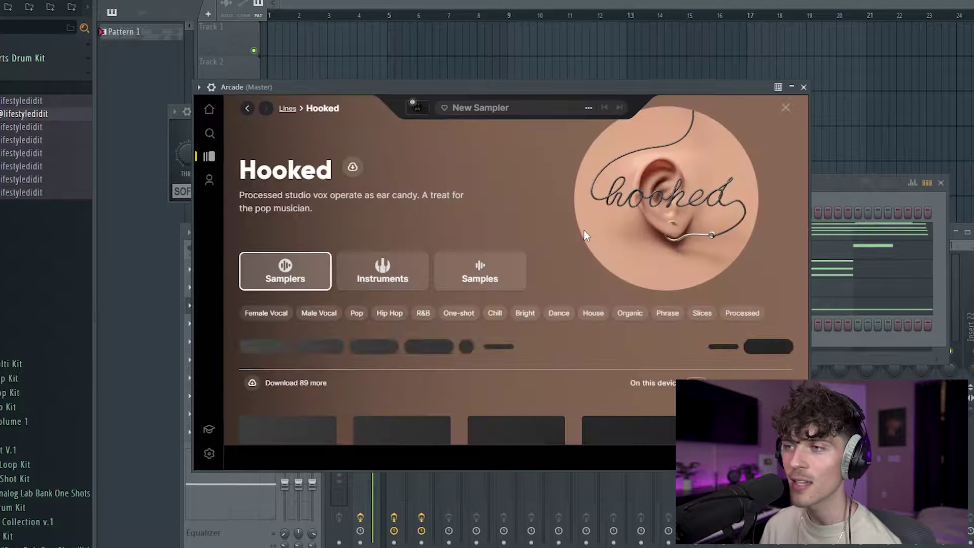
scroll(479, 239, "down", 5)
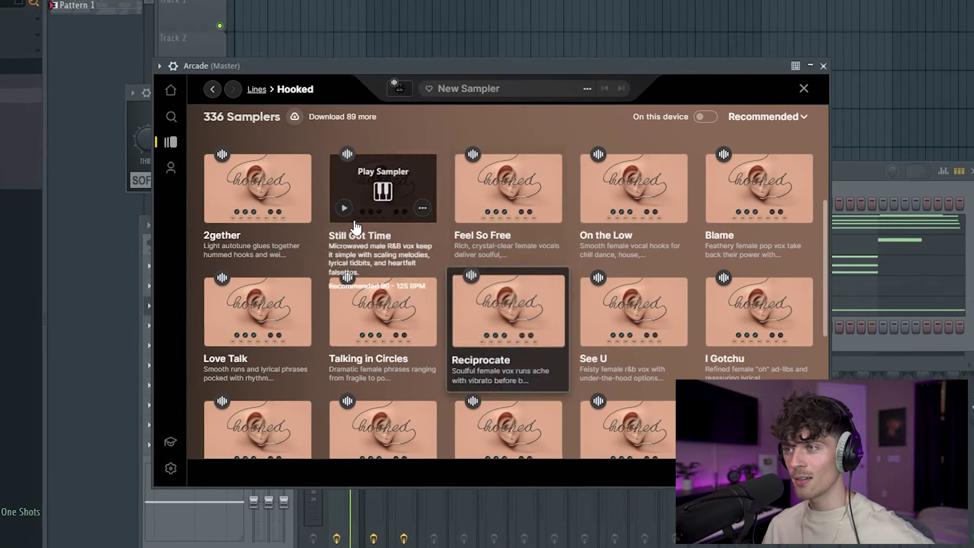
left_click(344, 208)
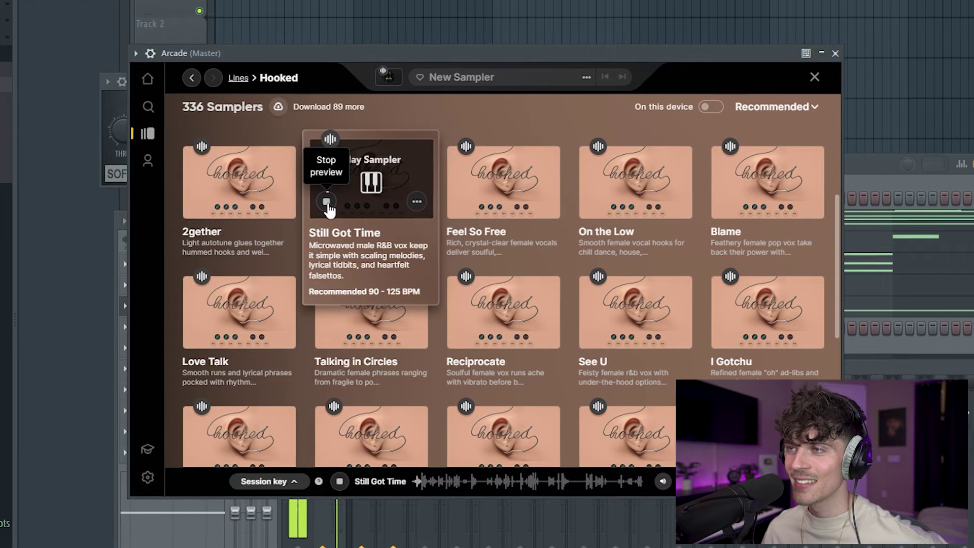
left_click(320, 201)
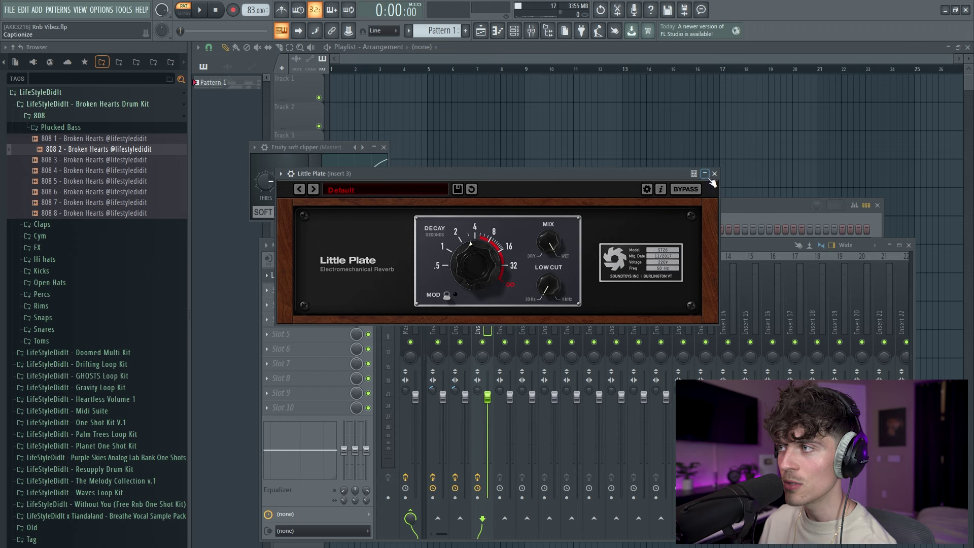
- Load Portal in slot 2 and Fruity Delay 3 in slot 3 of mixer Insert 3, after Little Plate
left_click(714, 174)
left_click(299, 290)
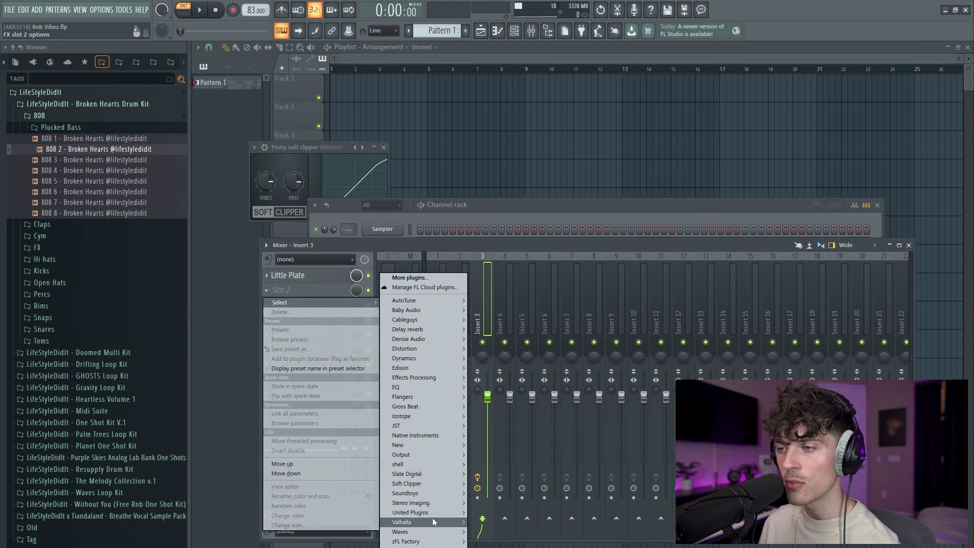
mouse_move(434, 456)
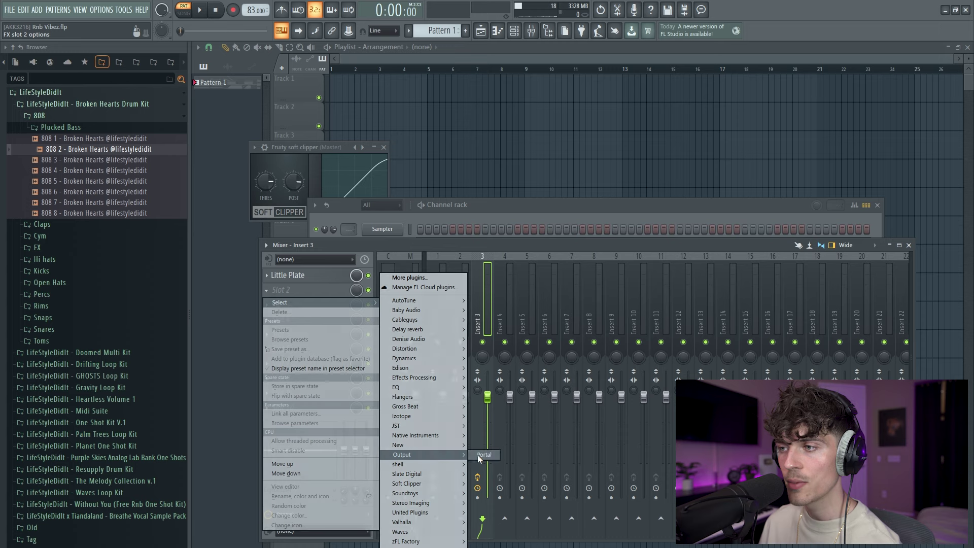
left_click(482, 454)
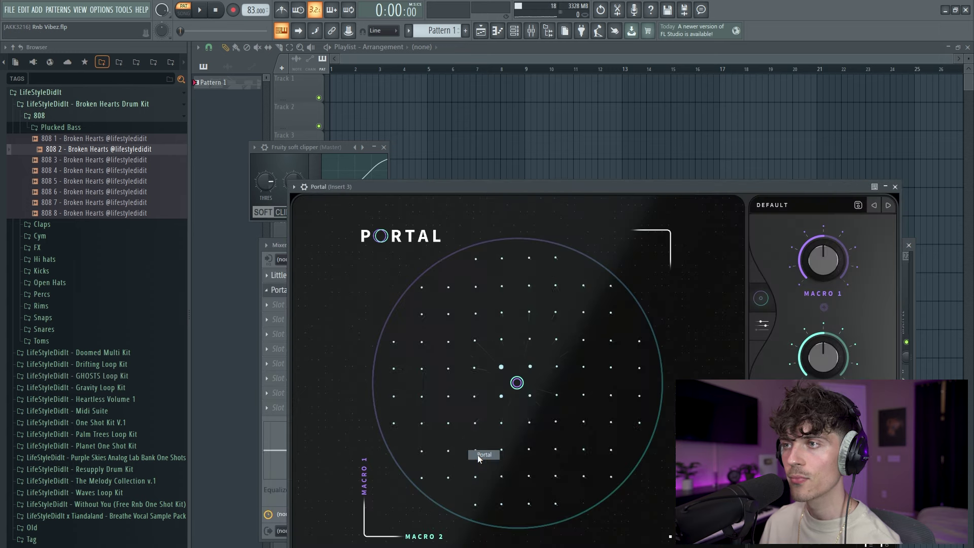
left_click(279, 304)
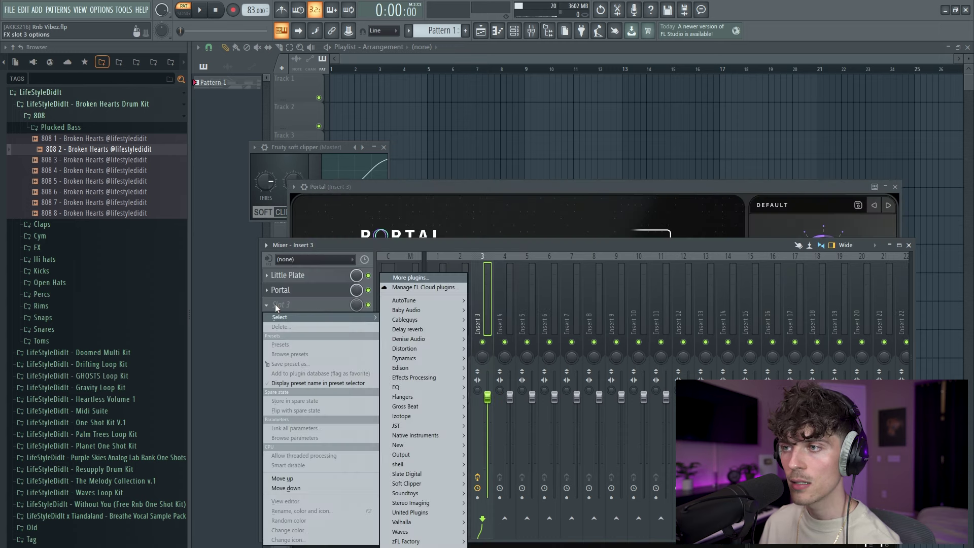
mouse_move(419, 331)
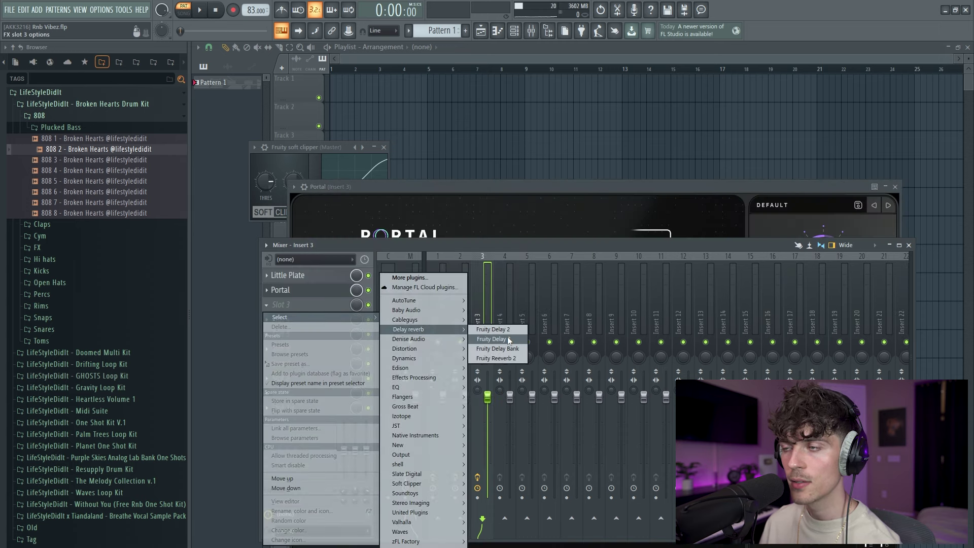
left_click(507, 338)
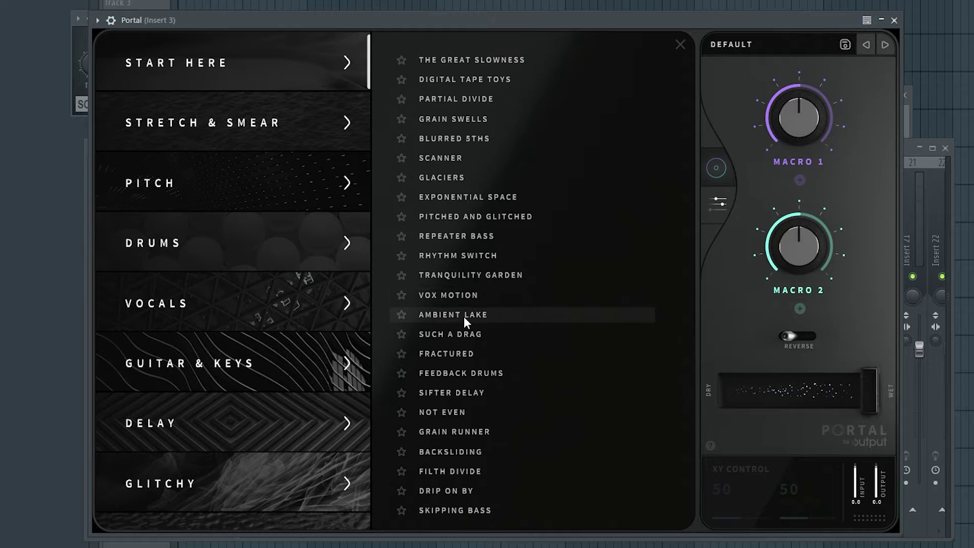
- Load Portal's Ambient Lake preset and lower its dry/wet mix toward the dry side
left_click(463, 316)
left_click_drag(865, 394, 762, 433)
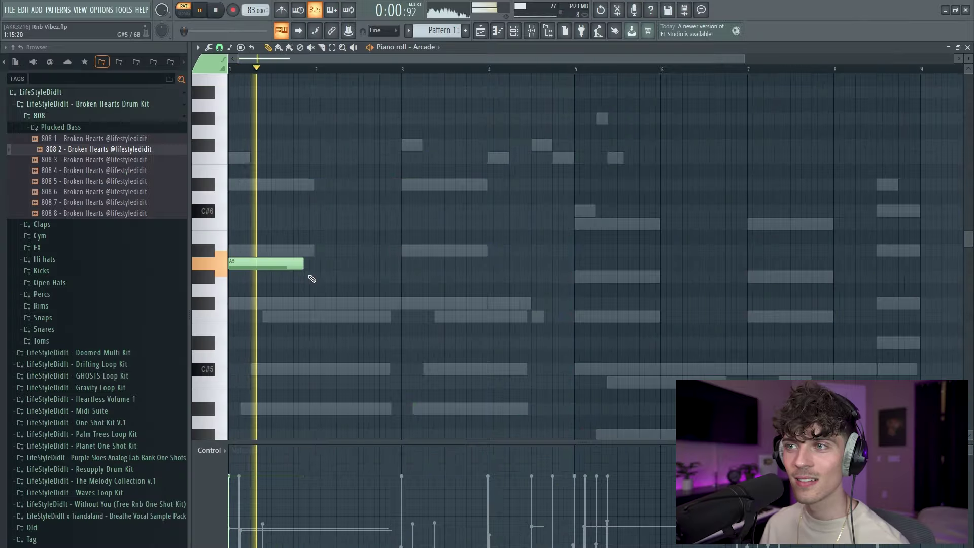
- Lengthen the Arcade channel's A5 note to fill bar 1 and audition the pattern with the channel rack open
left_click_drag(303, 263, 314, 264)
left_click(520, 36)
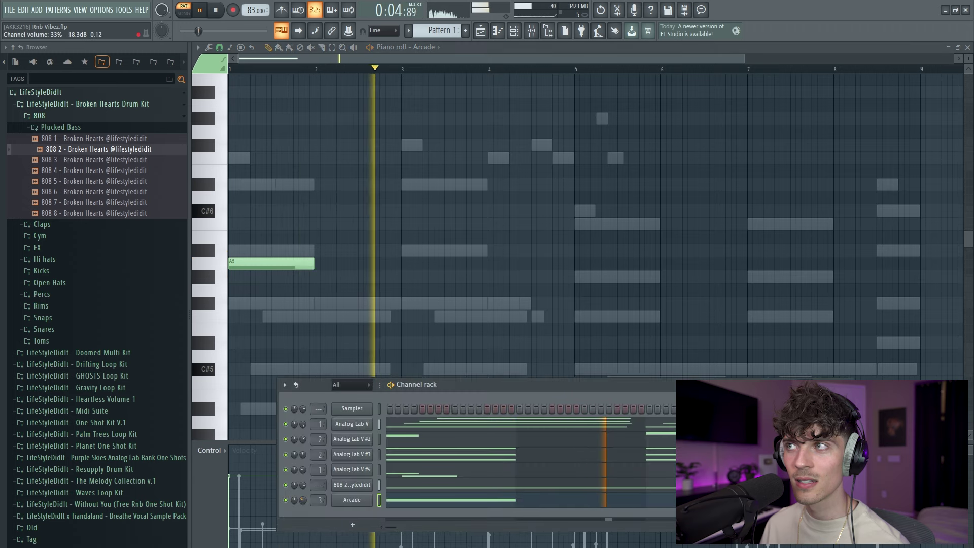
key("space")
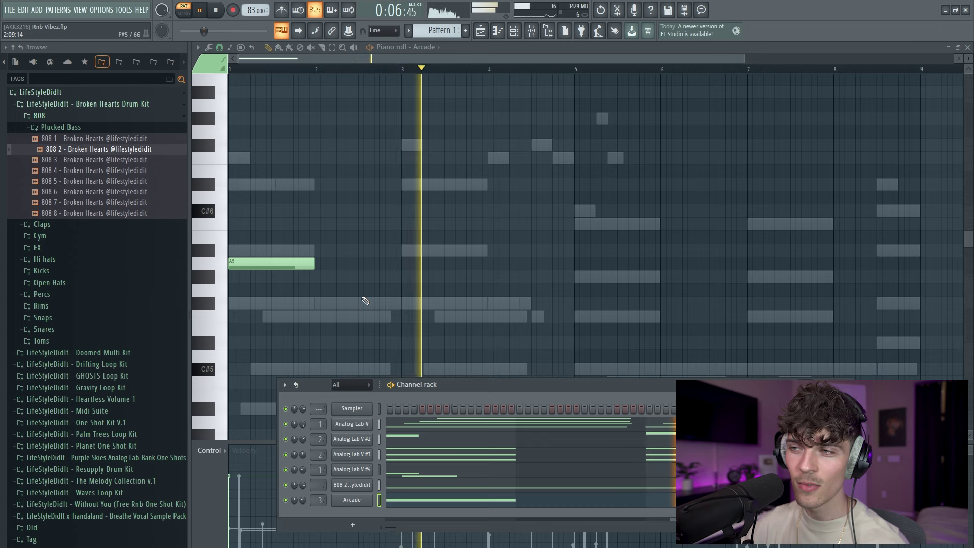
- Load Edison into slot 5 of mixer Insert 3, after Fruity parametric EQ 2
left_click(535, 34)
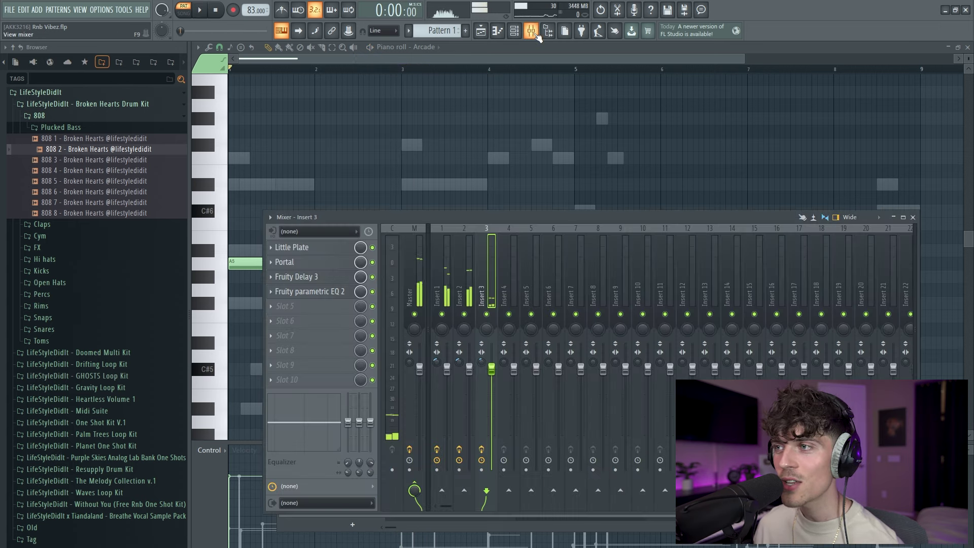
left_click(310, 305)
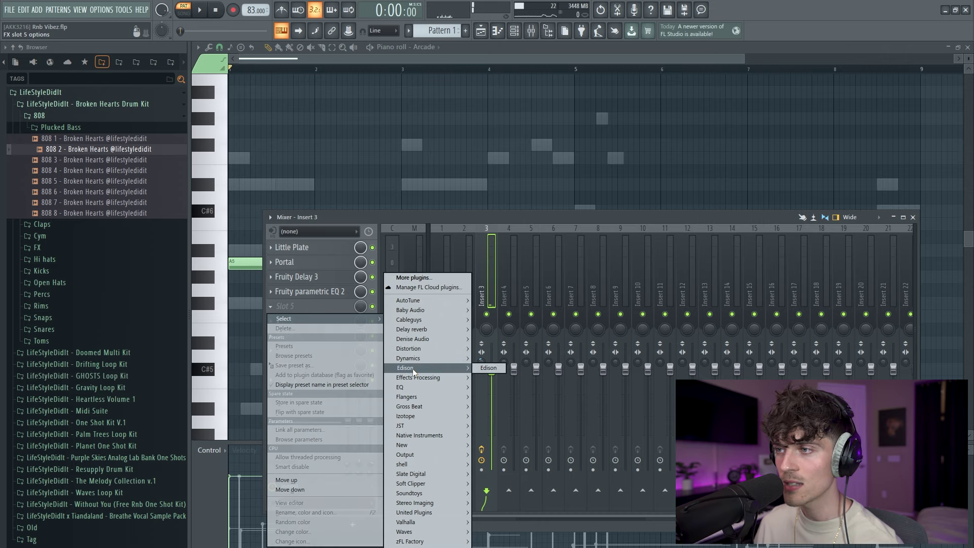
left_click(488, 368)
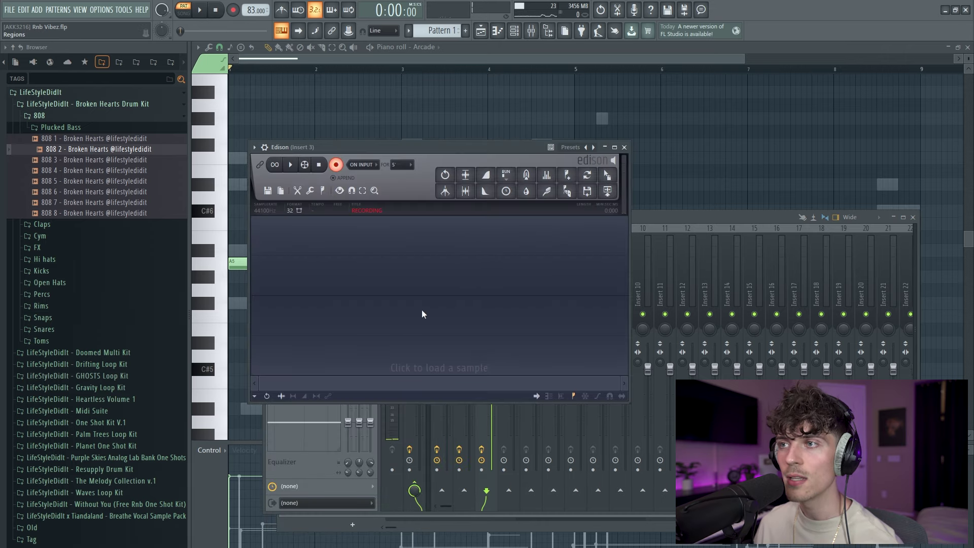
- Record the Arcade sound with its effects tail in Edison and play back the take
left_click_drag(398, 147, 530, 160)
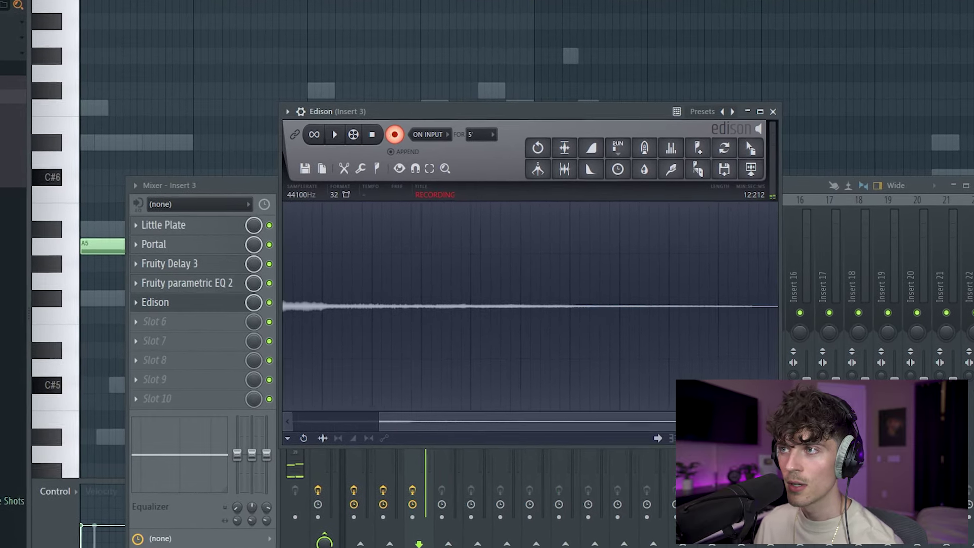
left_click(393, 134)
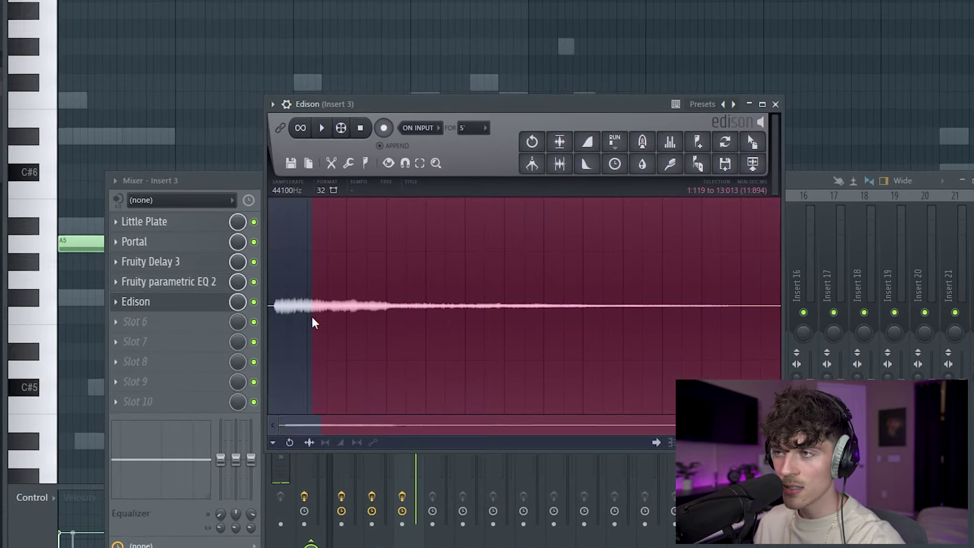
left_click(280, 330)
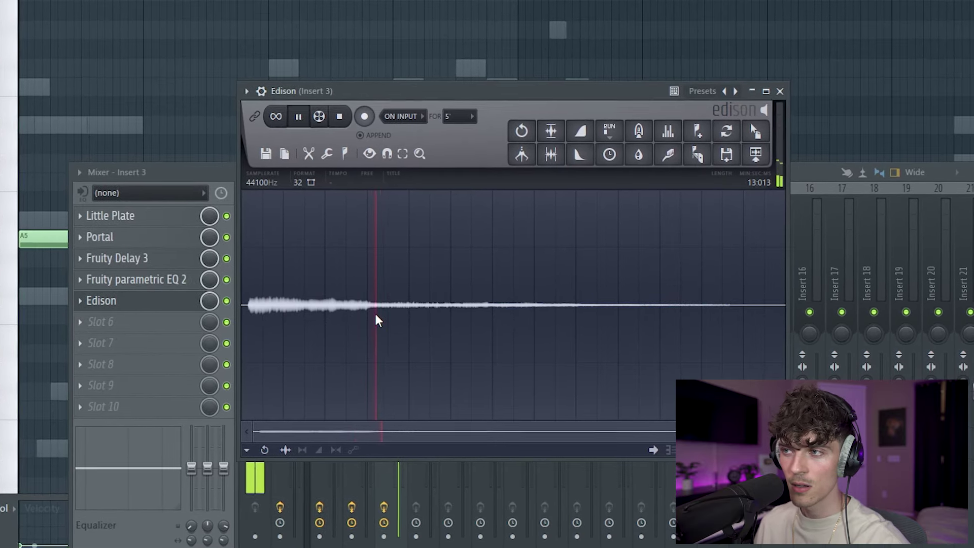
- Delete the opening section of the Edison recording, keeping only the effects tail, and apply an Amp level adjustment to it
left_click_drag(383, 315, 251, 317)
key("Delete")
scroll(267, 332, "up", 3)
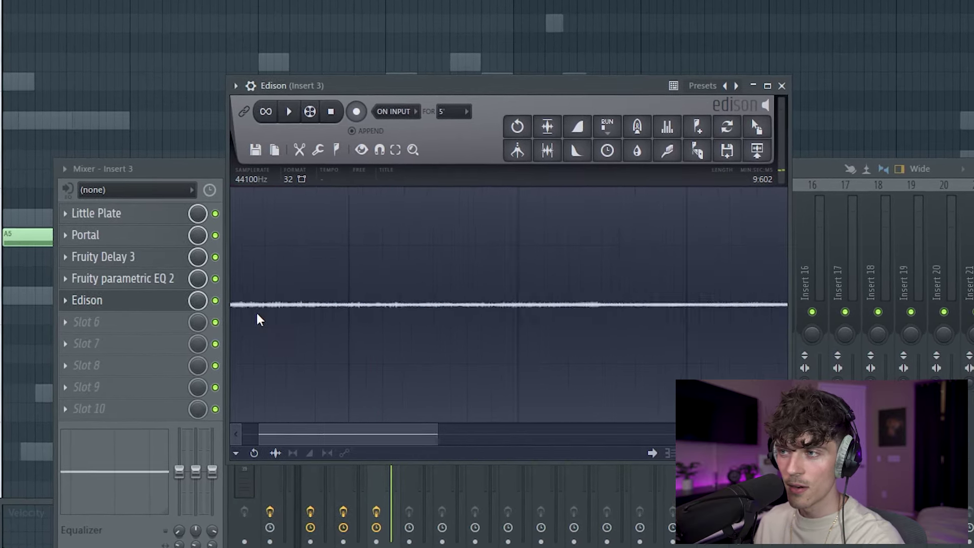
left_click_drag(269, 339, 223, 338)
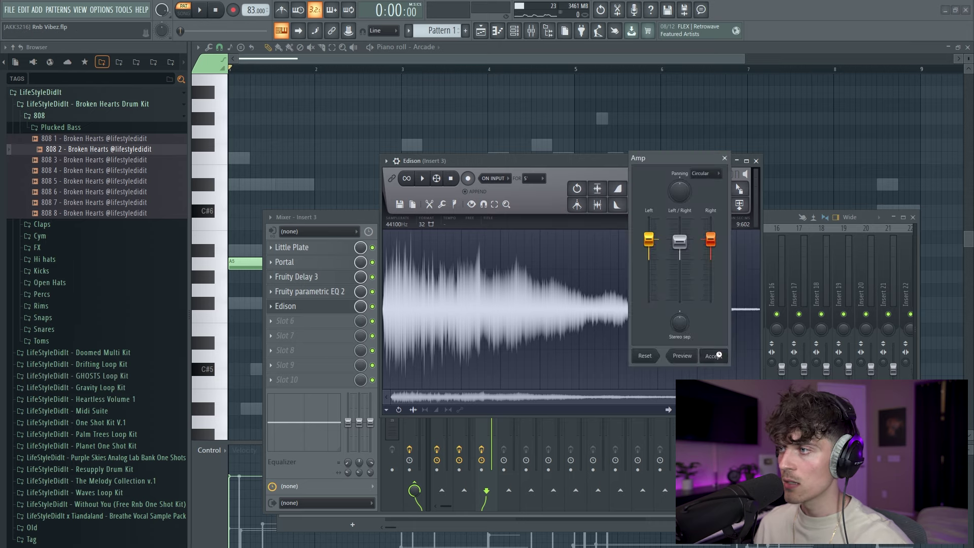
left_click(713, 356)
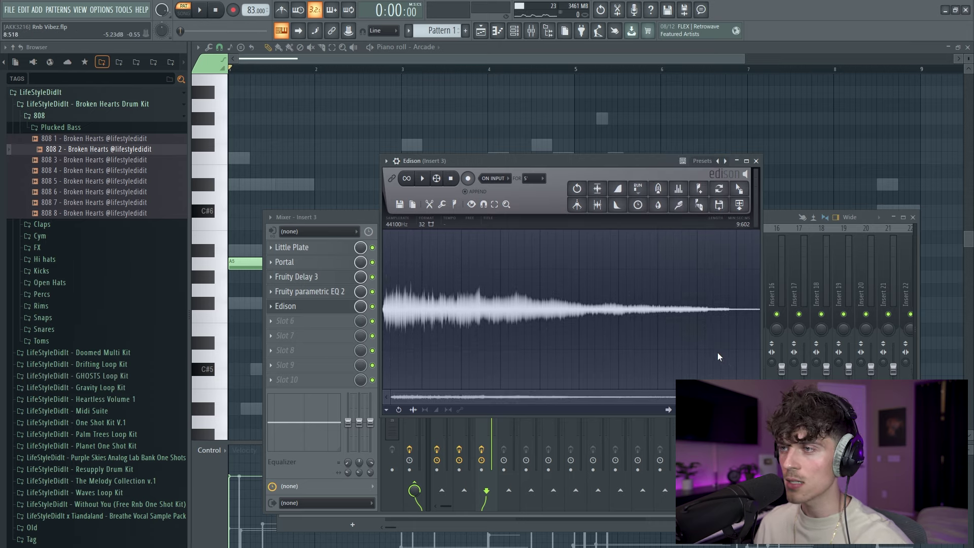
- Audition the trimmed Edison recording and place it in the playlist as an audio clip starting at bar 1
key("space")
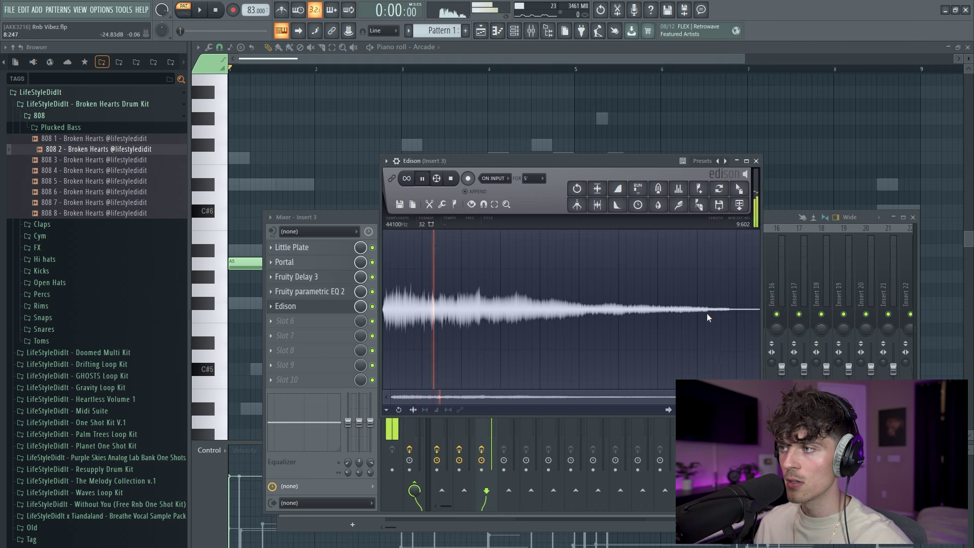
left_click_drag(735, 318, 760, 315)
left_click(672, 324)
left_click_drag(745, 202, 481, 30)
left_click_drag(478, 142, 283, 140)
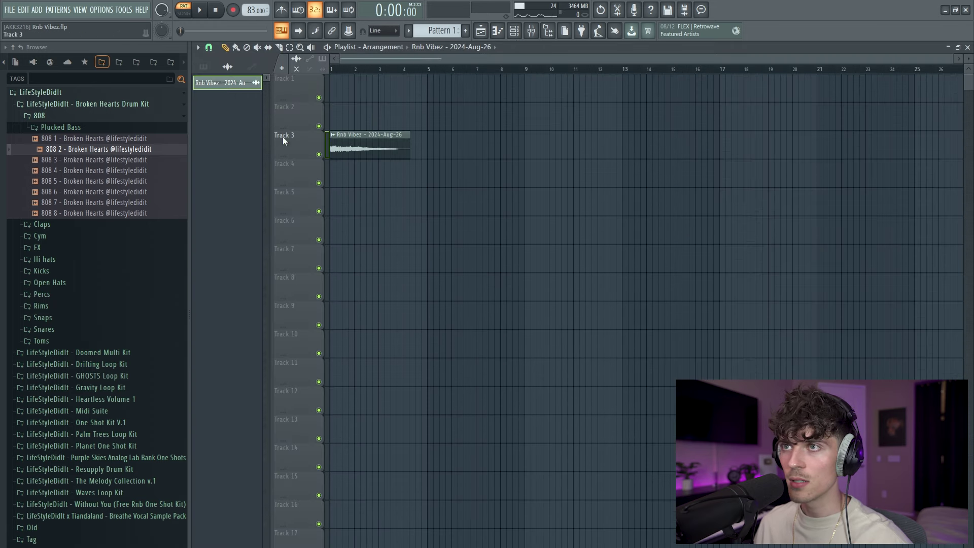
left_click_drag(379, 98, 363, 128)
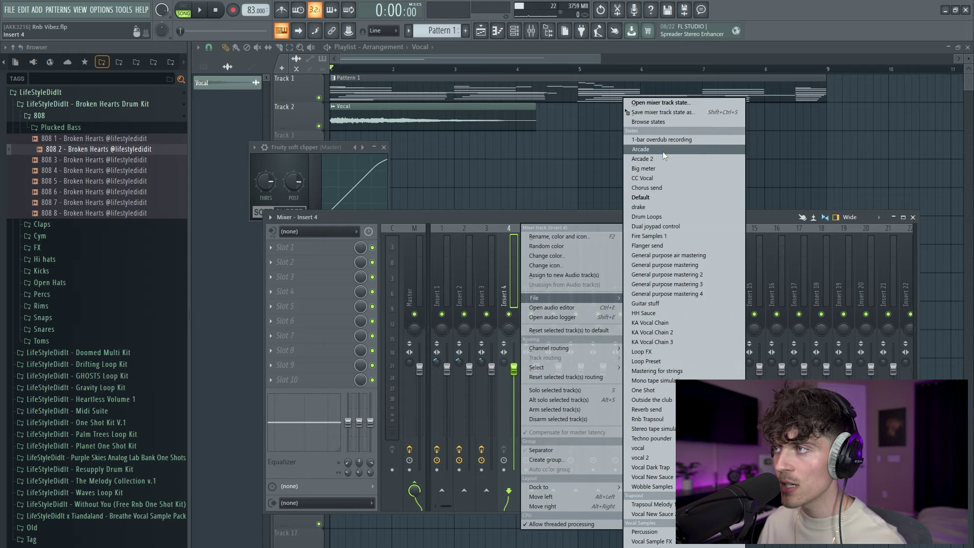
- Load the Arcade mixer track state on Insert 4 and open its Fruity parametric EQ 2 and Fruity Reeverb 2 to inspect them
left_click(662, 151)
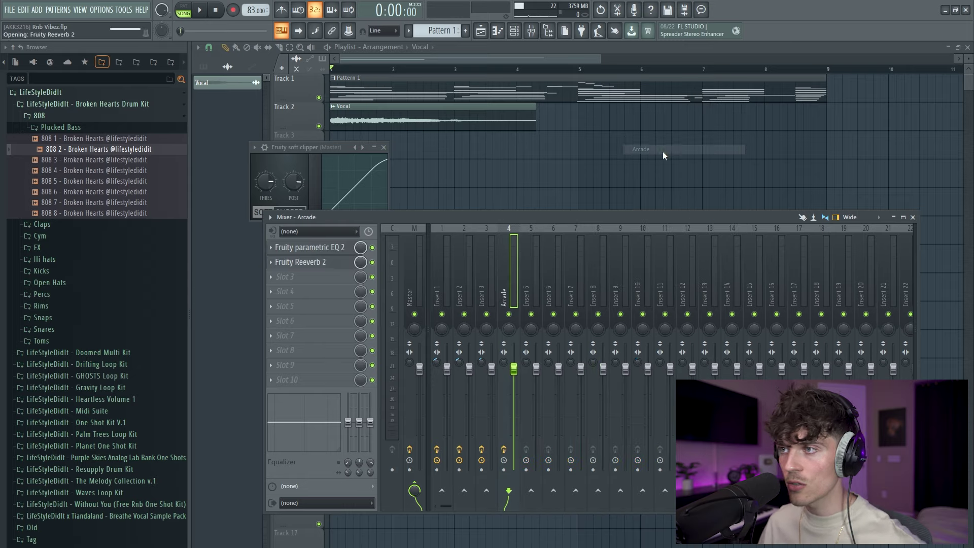
left_click(325, 248)
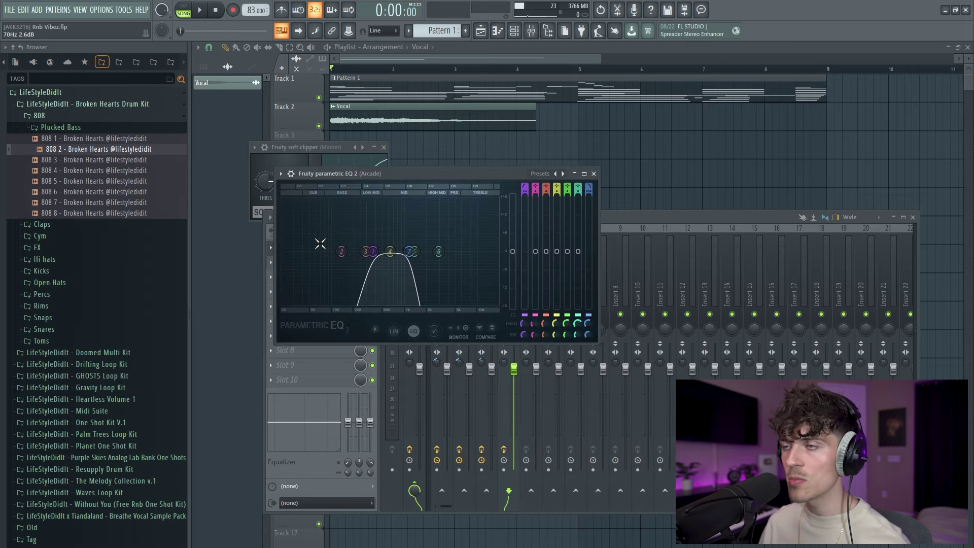
left_click(593, 173)
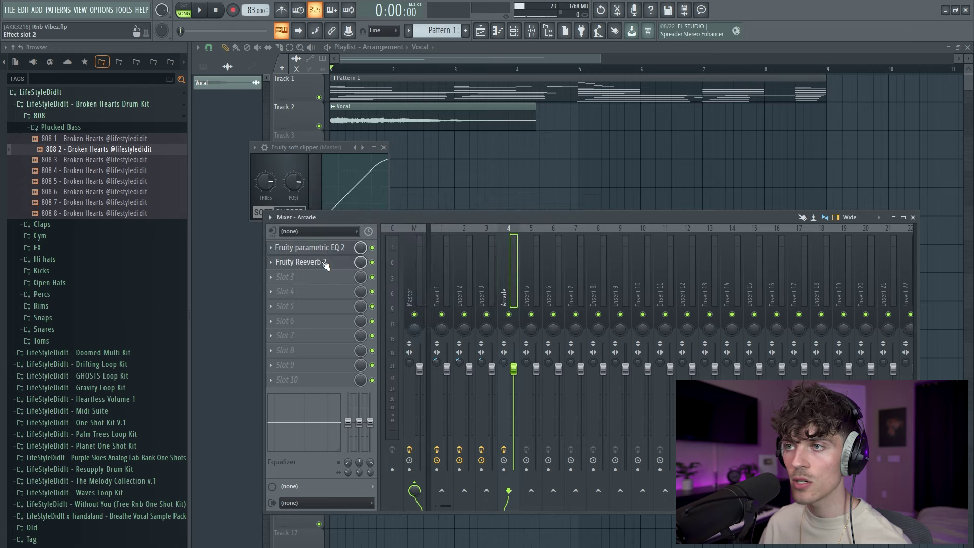
left_click(325, 262)
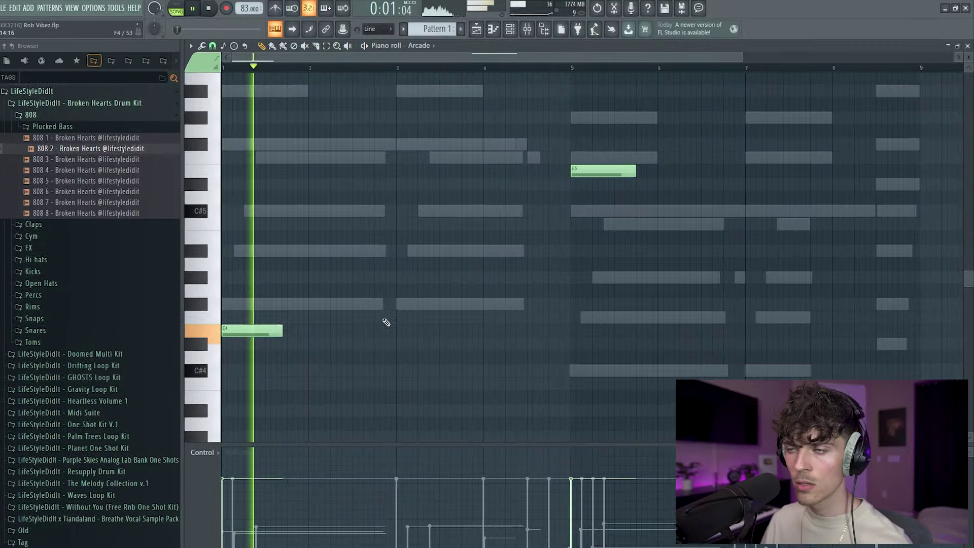
- Bring up the channel rack during playback, and browse Arcade's Lines collection from Transcend past Aura and Overture
left_click(505, 27)
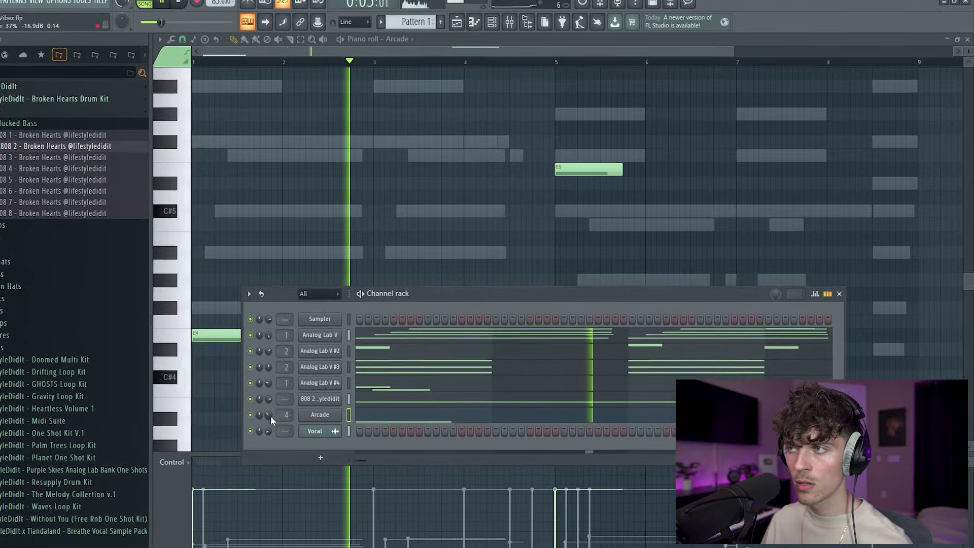
key("F6")
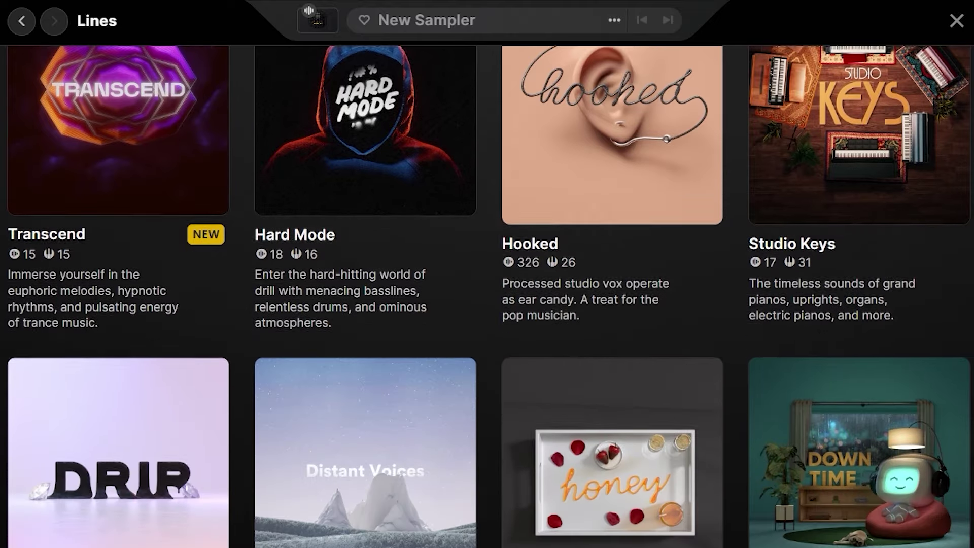
scroll(486, 294, "down", 3)
scroll(487, 294, "down", 8)
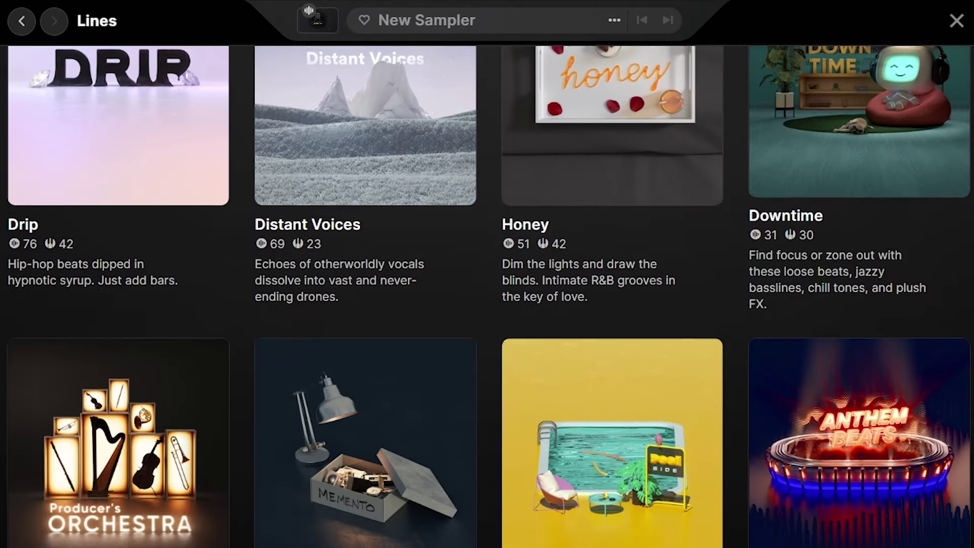
scroll(487, 294, "down", 7)
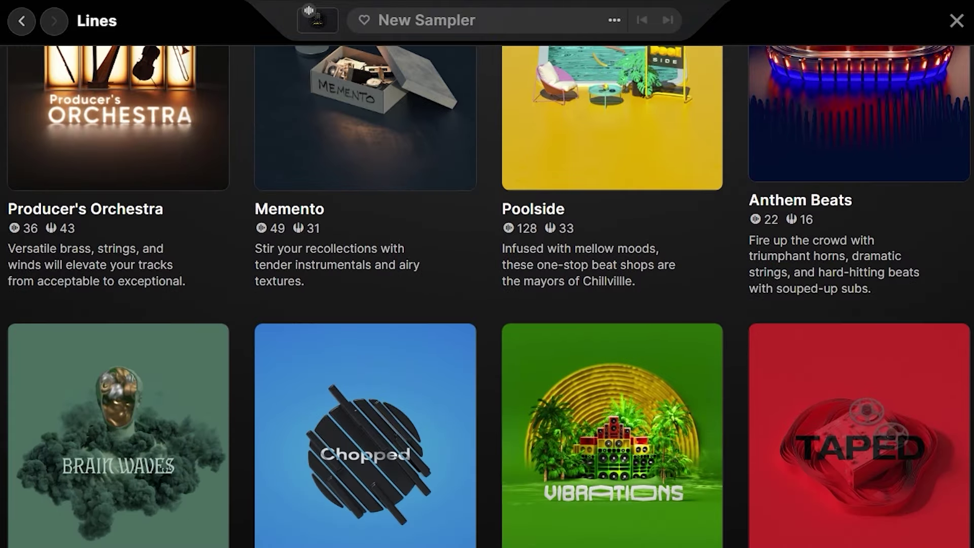
scroll(487, 294, "down", 7)
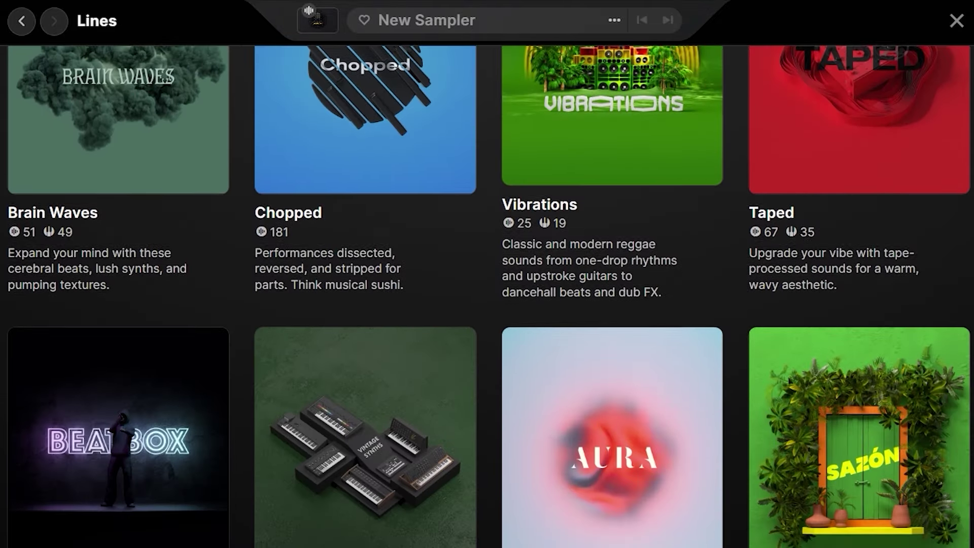
scroll(487, 294, "down", 7)
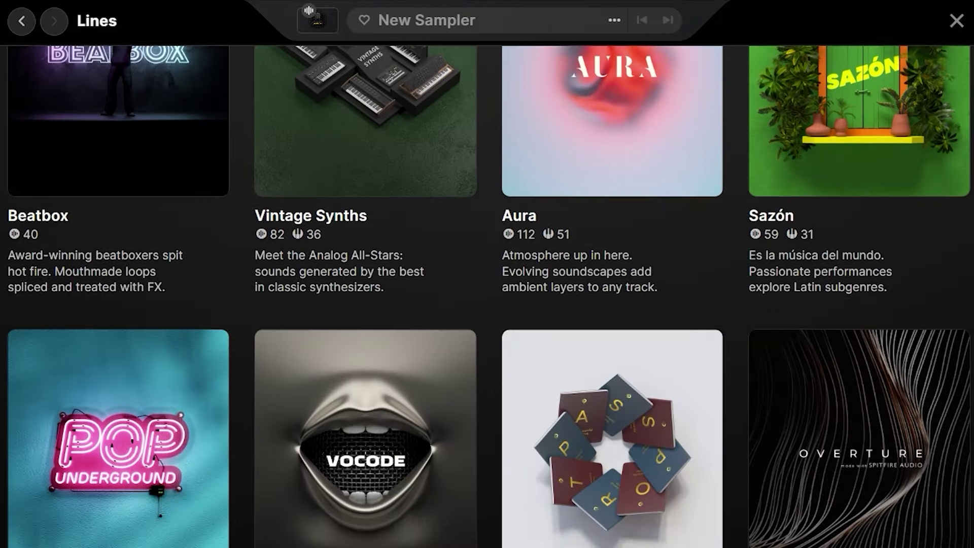
scroll(487, 294, "down", 7)
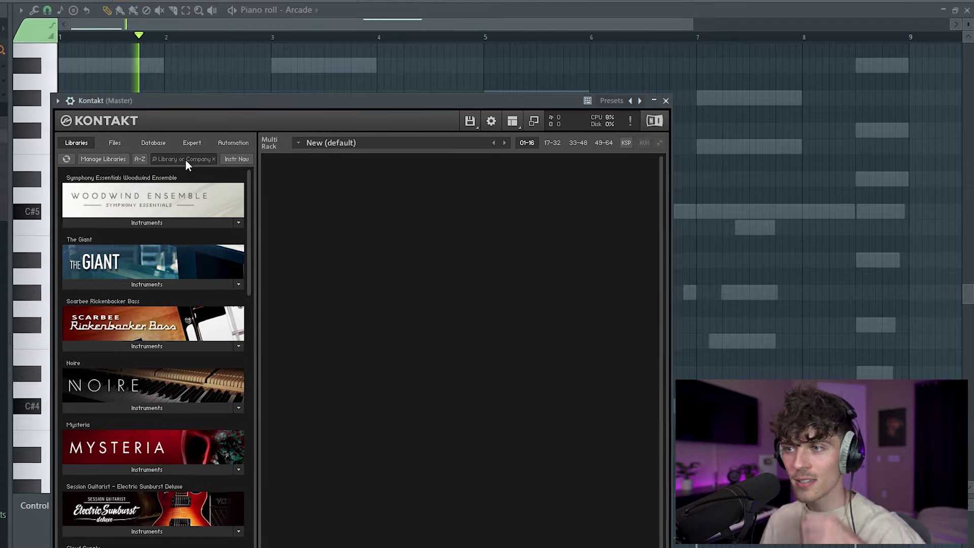
- Load Electric Sunburst Deluxe (Melody) in Kontakt with the 2 Clean RnB sound preset, and close the plugin window
key("space")
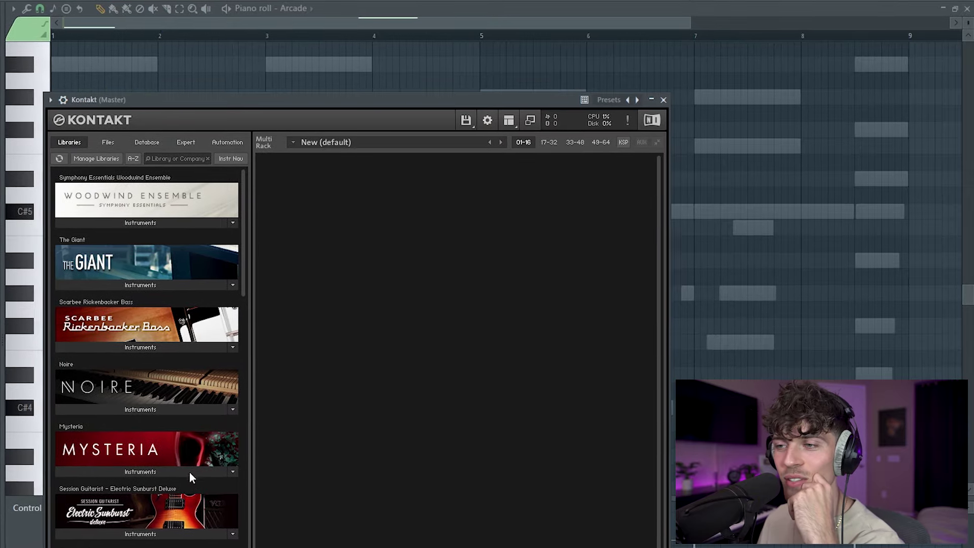
left_click_drag(152, 537, 480, 312)
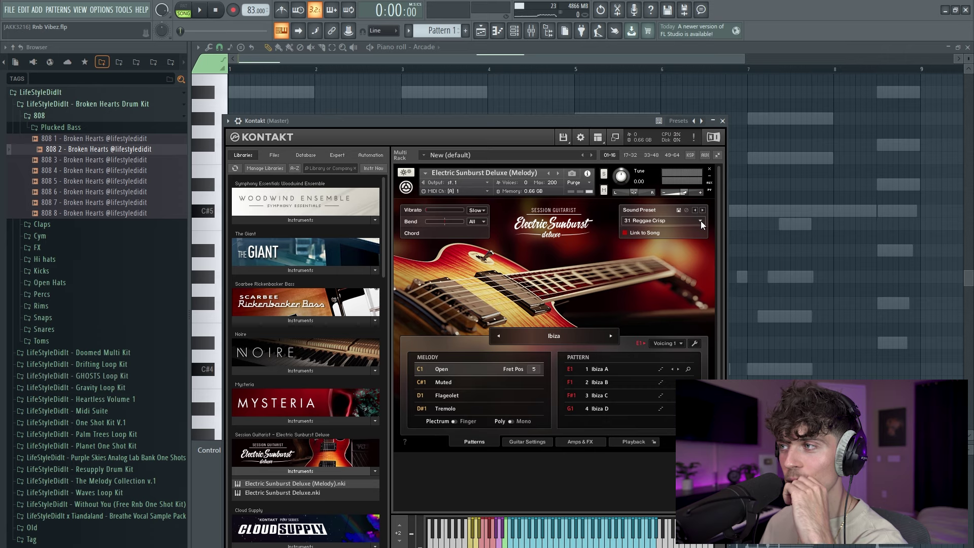
left_click(701, 221)
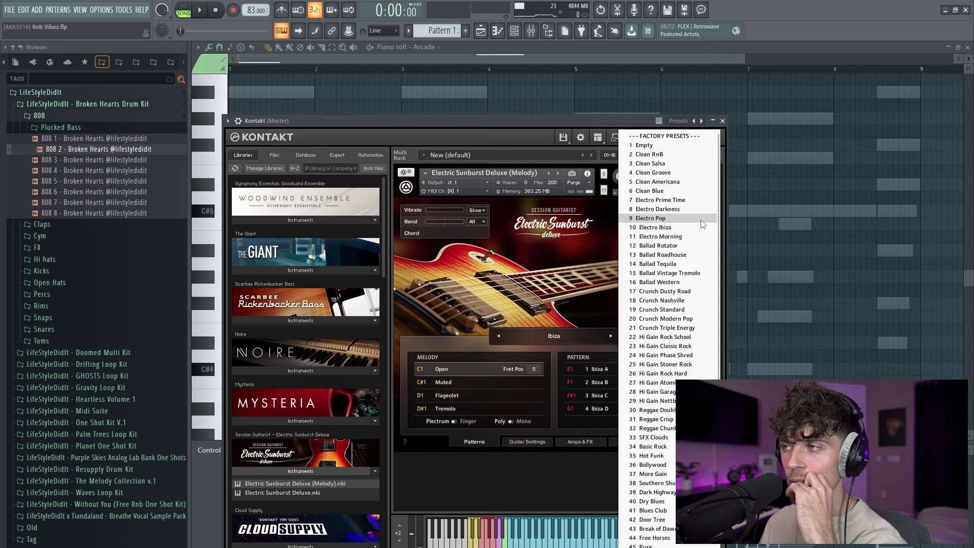
scroll(693, 268, "down", 3)
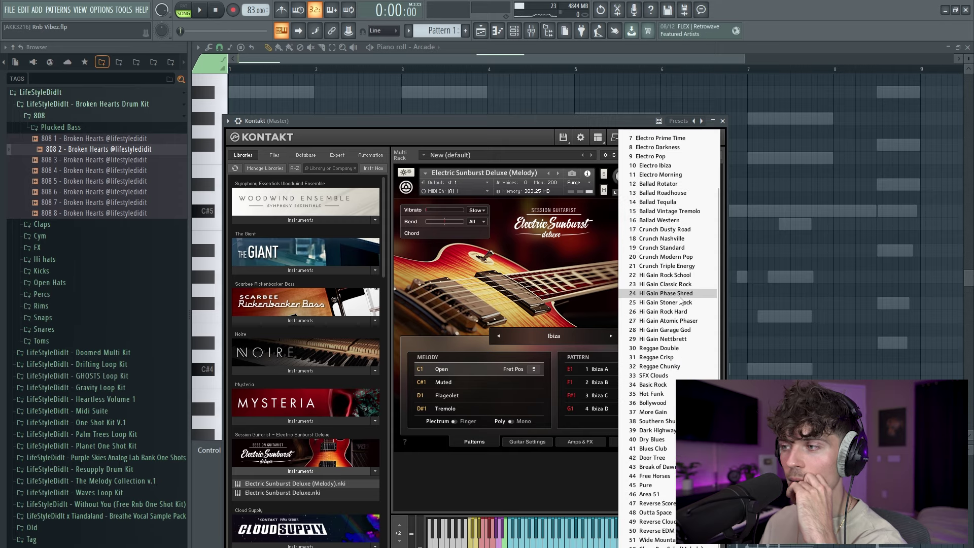
scroll(679, 300, "up", 3)
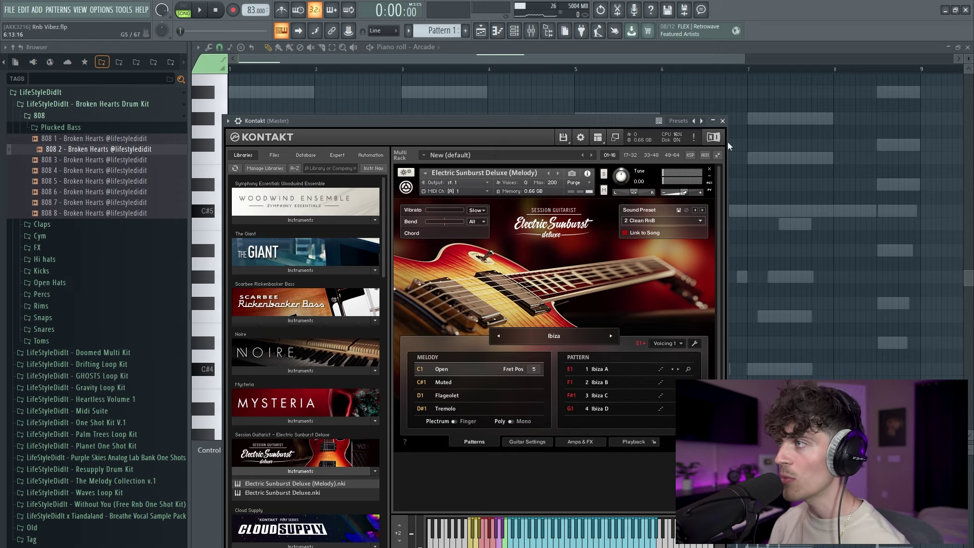
left_click(722, 121)
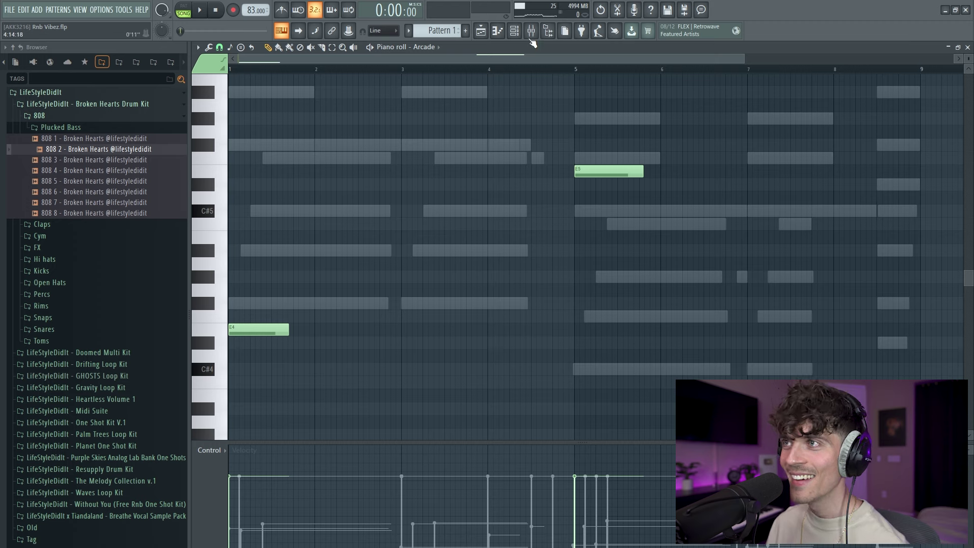
- Place Rnb Snare hits on the third beat of every bar across the eight-bar pattern in the channel rack
left_click(513, 30)
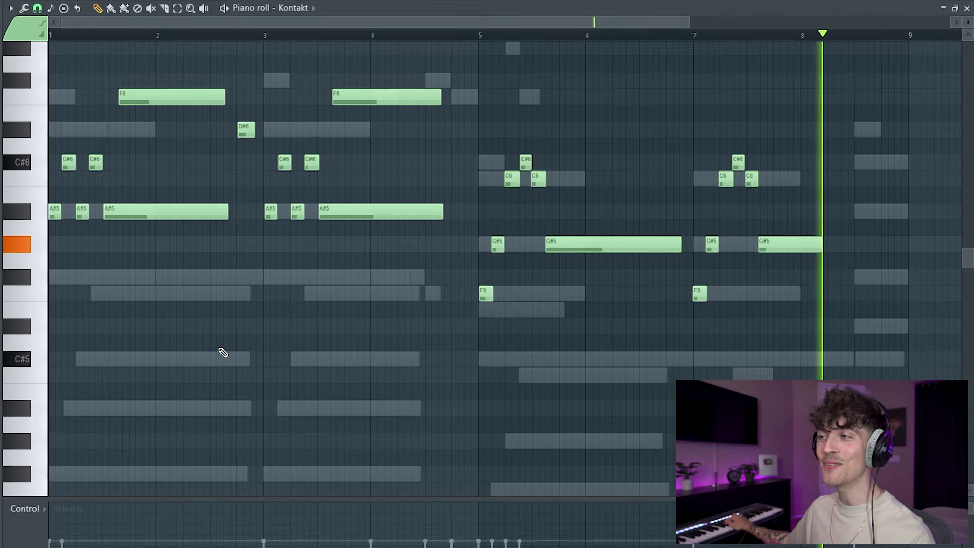
key("space")
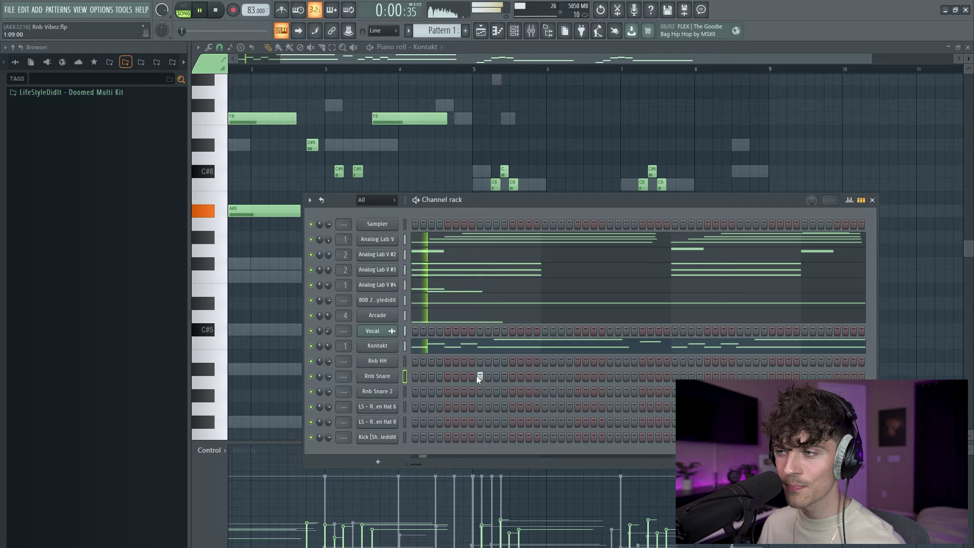
left_click(609, 376)
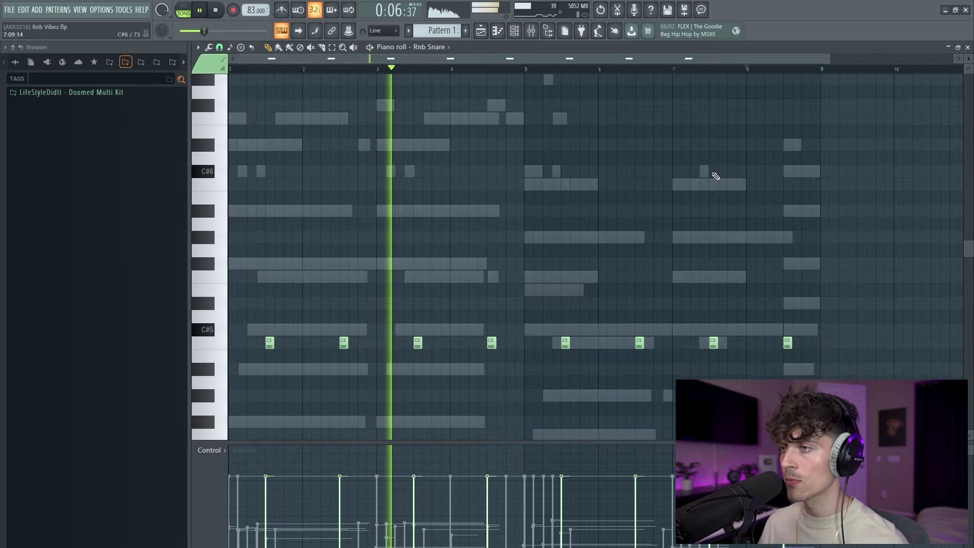
left_click(516, 34)
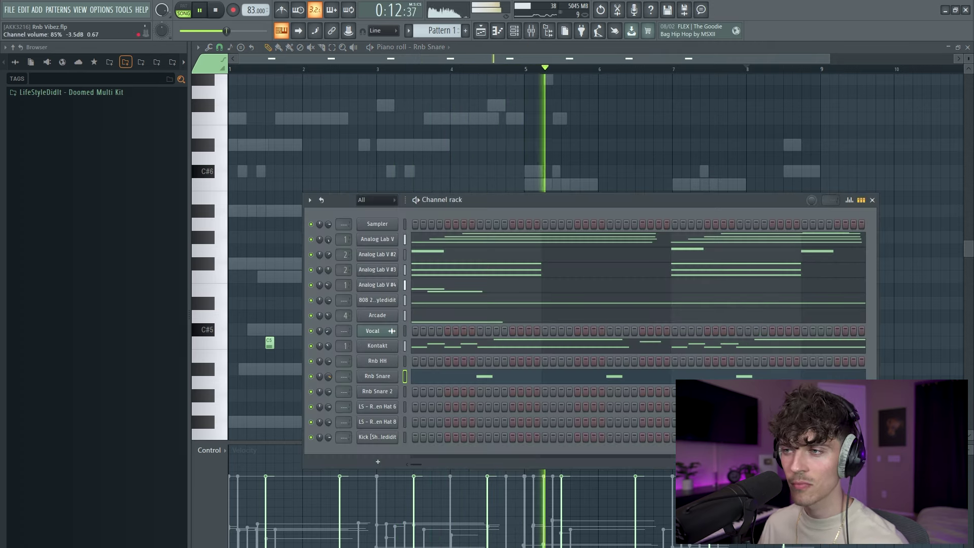
- Open the piano roll of the Rnb HH channel and add four C5 notes an eighth apart from the start of bar 1
right_click(380, 364)
left_click(404, 363)
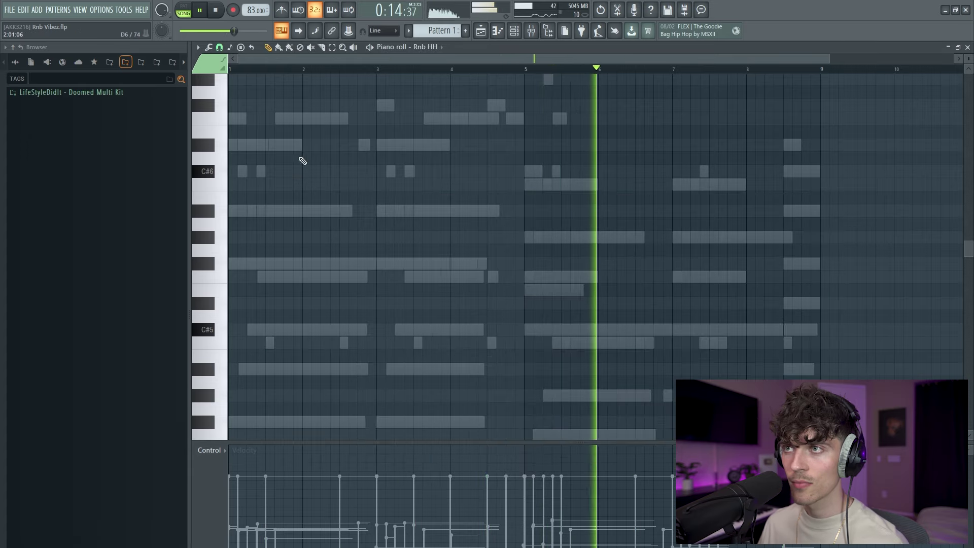
scroll(285, 71, "up", 4)
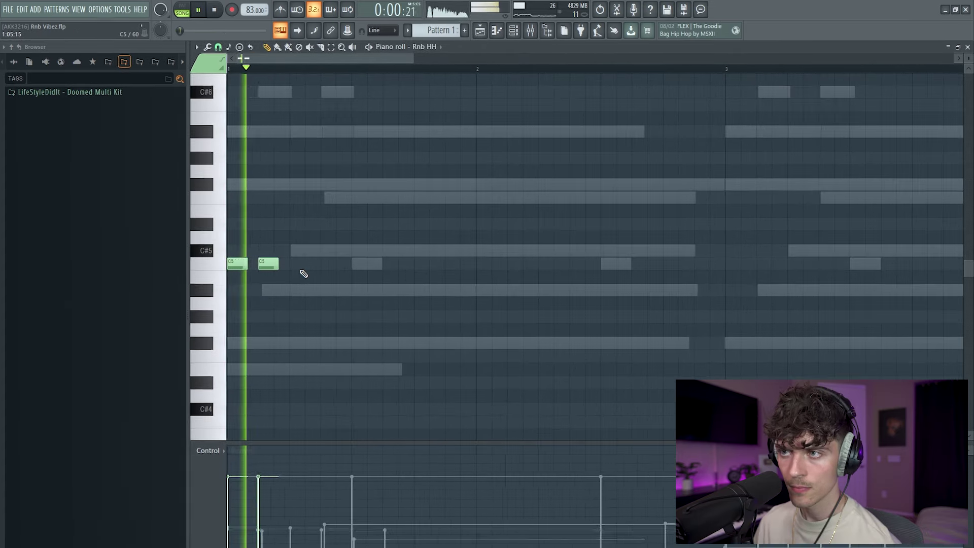
left_click(305, 264)
left_click(322, 264)
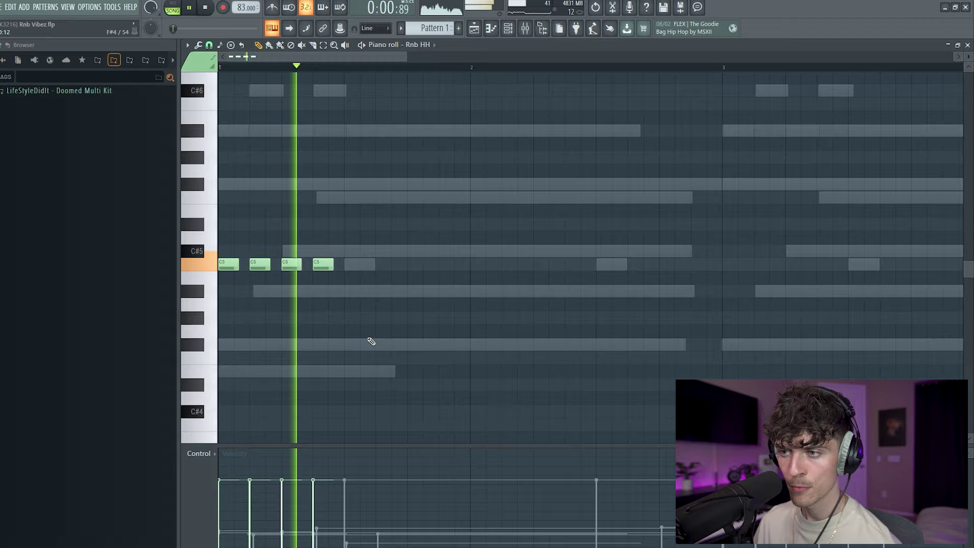
- Lower the velocity of the second and third hi-hat notes, and shift the second and fourth notes slightly late off the grid
key("space")
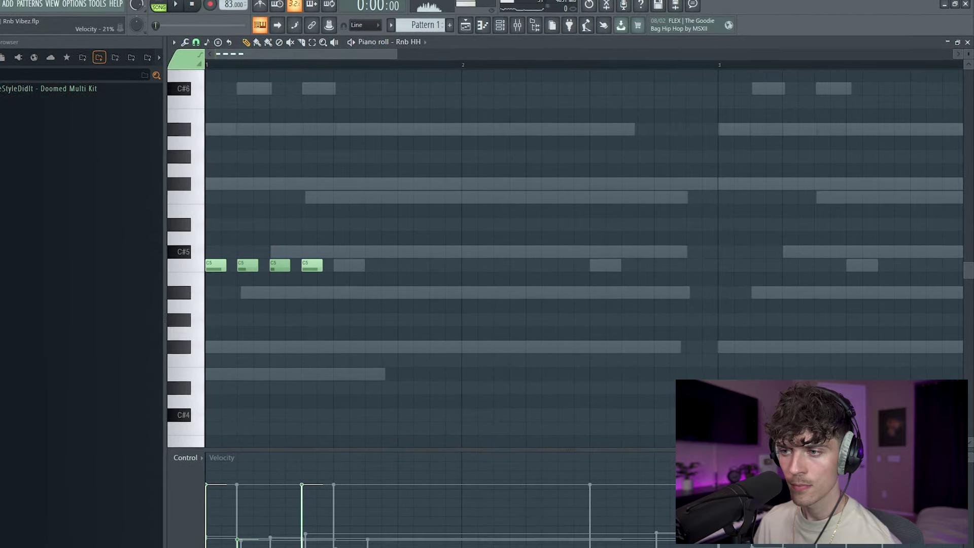
key("space")
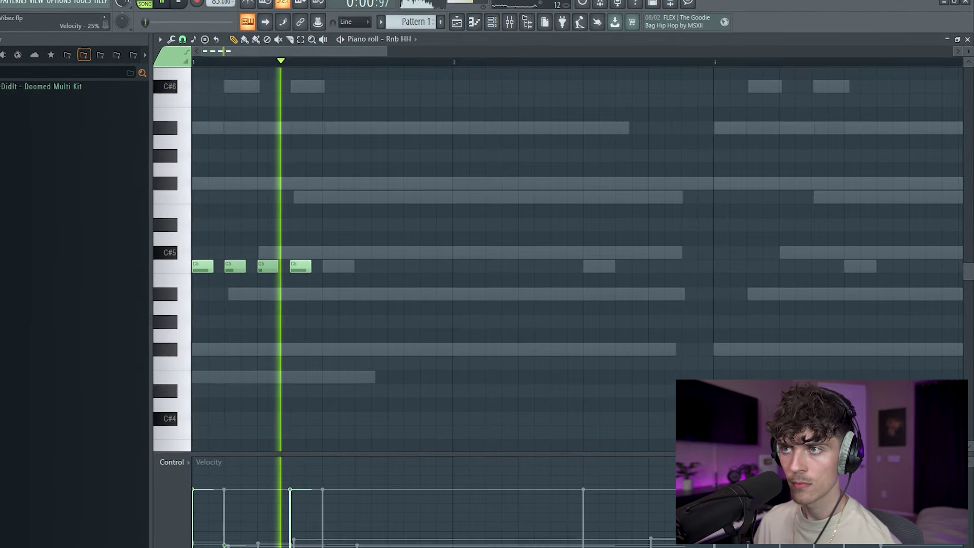
scroll(220, 65, "up", 3)
left_click(282, 267, "ctrl")
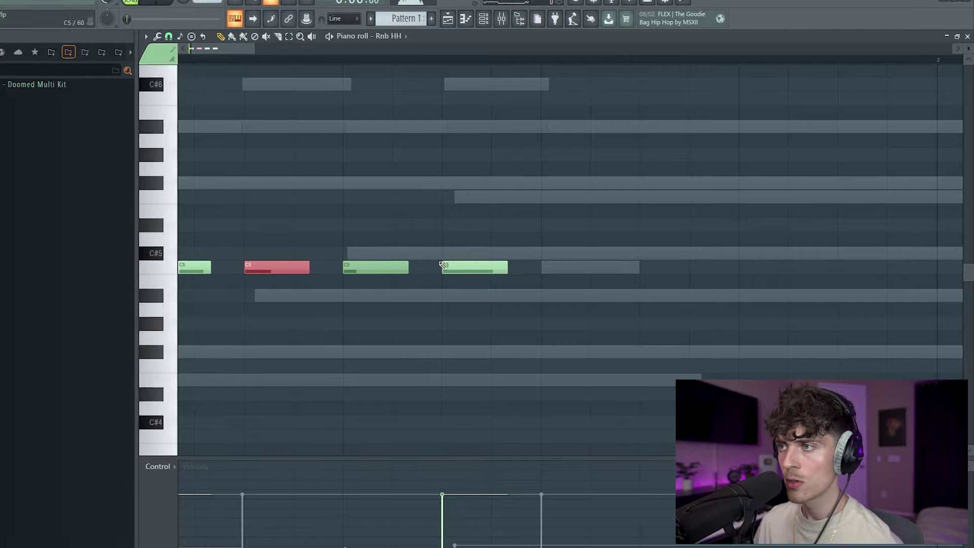
left_click(476, 268, "ctrl")
key("space")
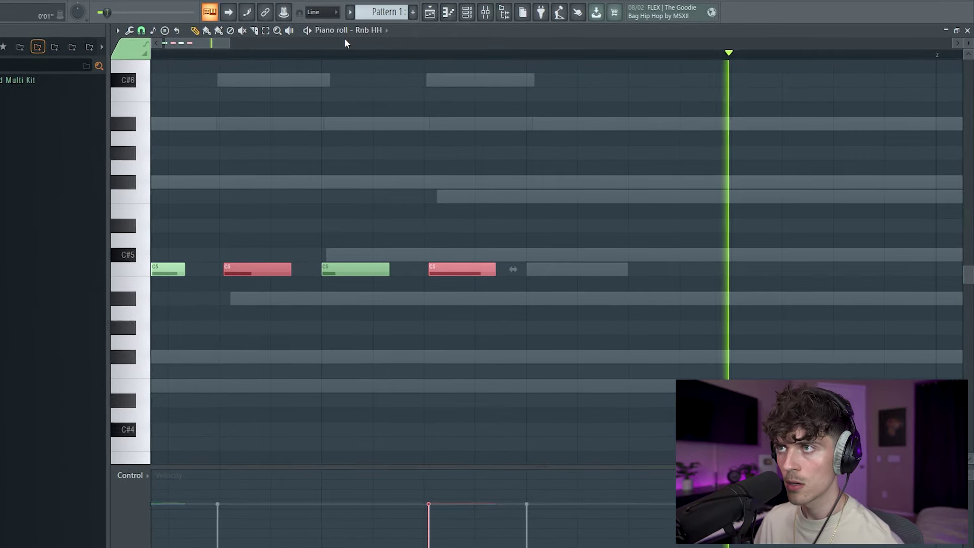
- Deselect the hi-hat notes and add a C5 hi-hat note in bar 2, an eighth before the snare hit
scroll(315, 55, "down", 3)
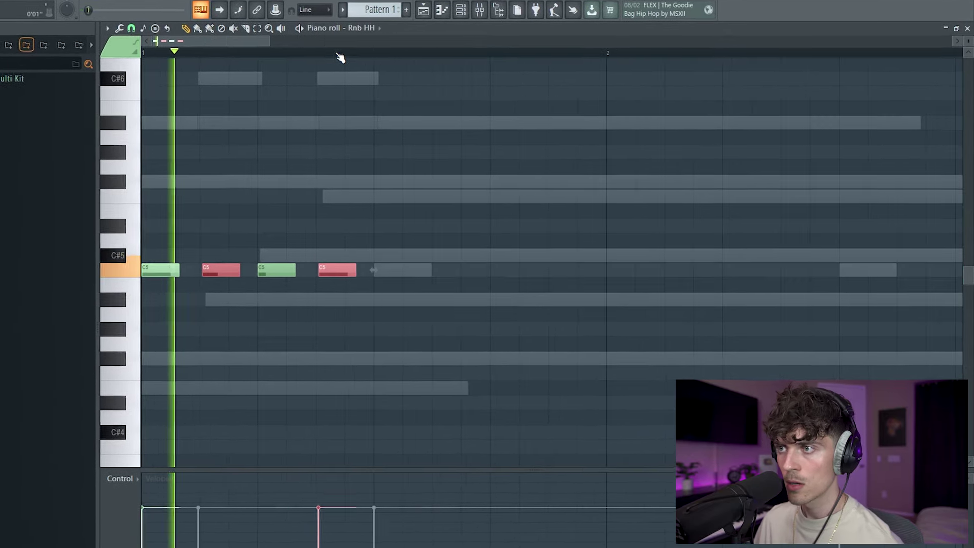
scroll(335, 58, "down", 3)
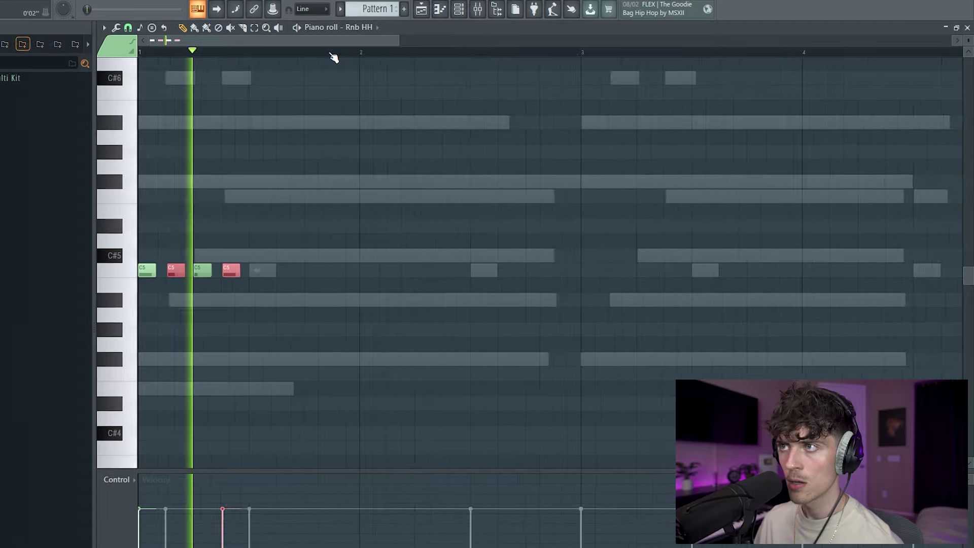
left_click(369, 224)
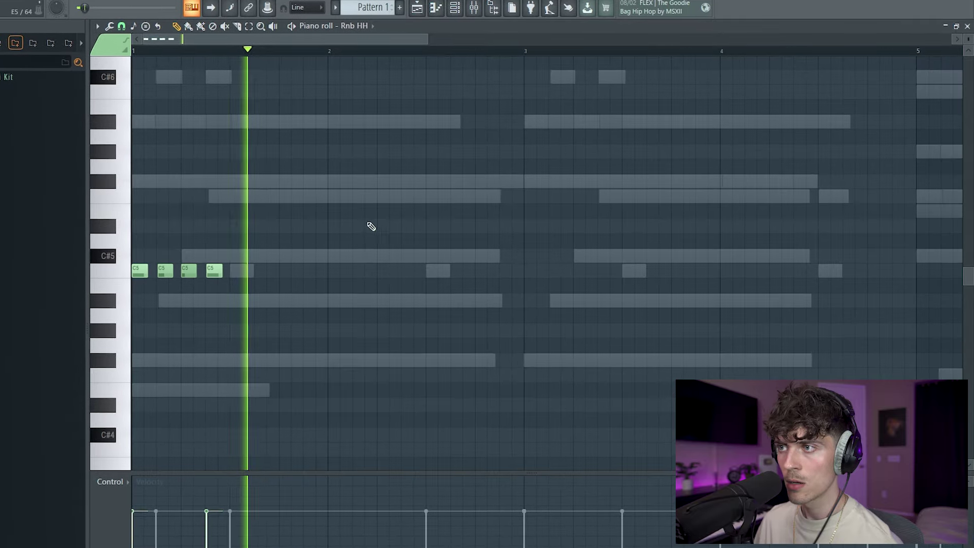
left_click(403, 271)
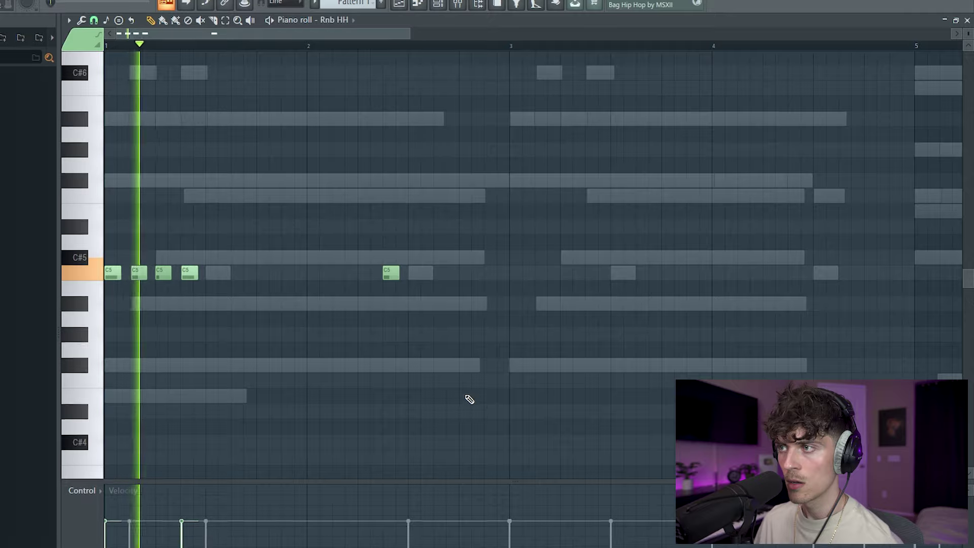
- Select all Rnb HH notes of the first two bars and duplicate them into bars 3 and 4
key("ctrl+a")
left_click_drag(98, 279, 504, 280)
key("ctrl+d")
left_click(81, 28)
left_click(80, 110)
- Add three consecutive C5 hi-hat notes at the end of bar 2, leading into bar 3, and play them back
scroll(446, 45, "up", 3)
scroll(447, 46, "up", 2)
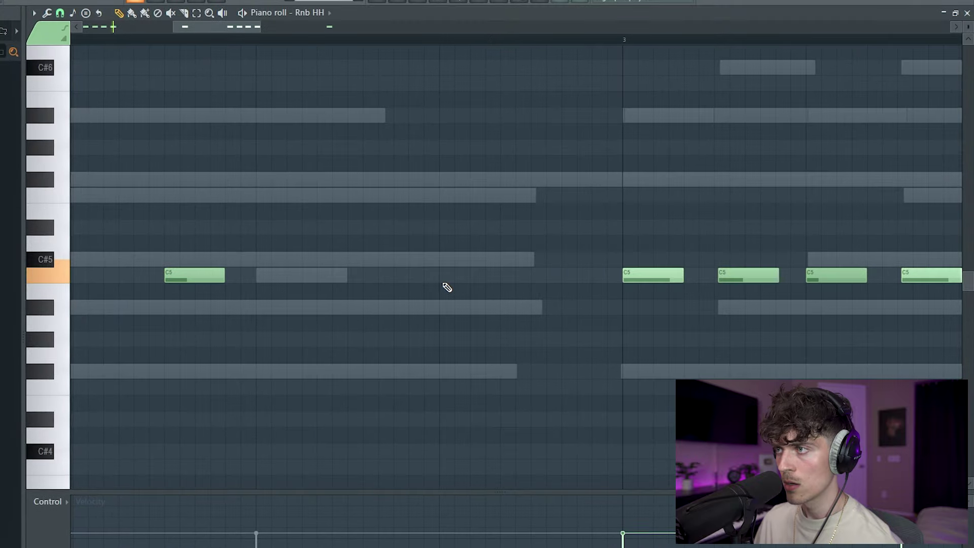
left_click(446, 275)
left_click(527, 276)
left_click(589, 276)
key("space")
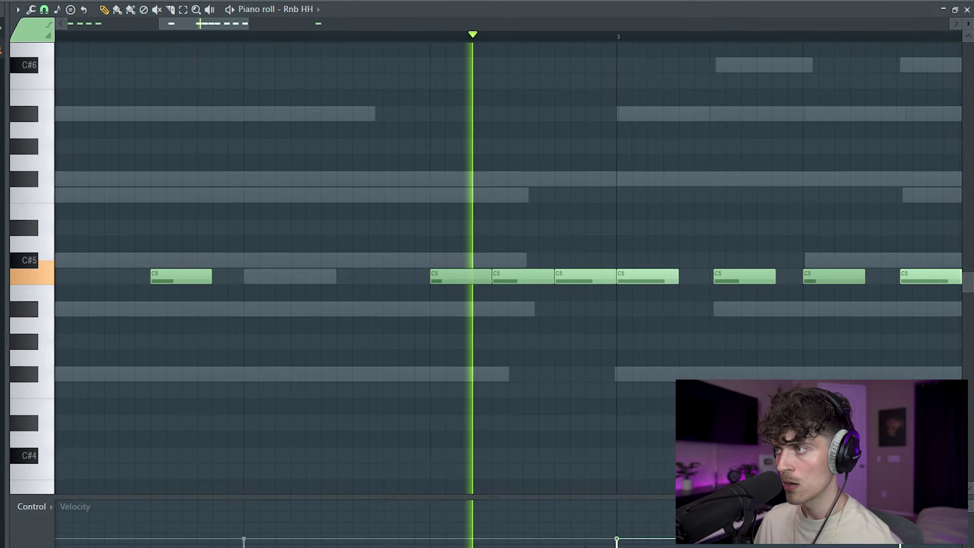
- Add a C5 hi-hat note in bar 4, an eighth after the snare hit
scroll(173, 41, "down", 2)
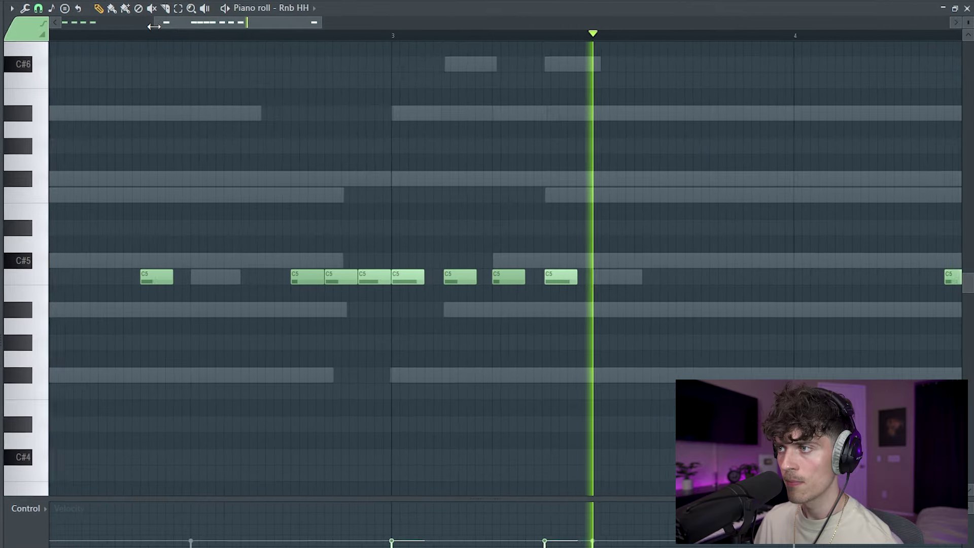
scroll(154, 26, "right", 3)
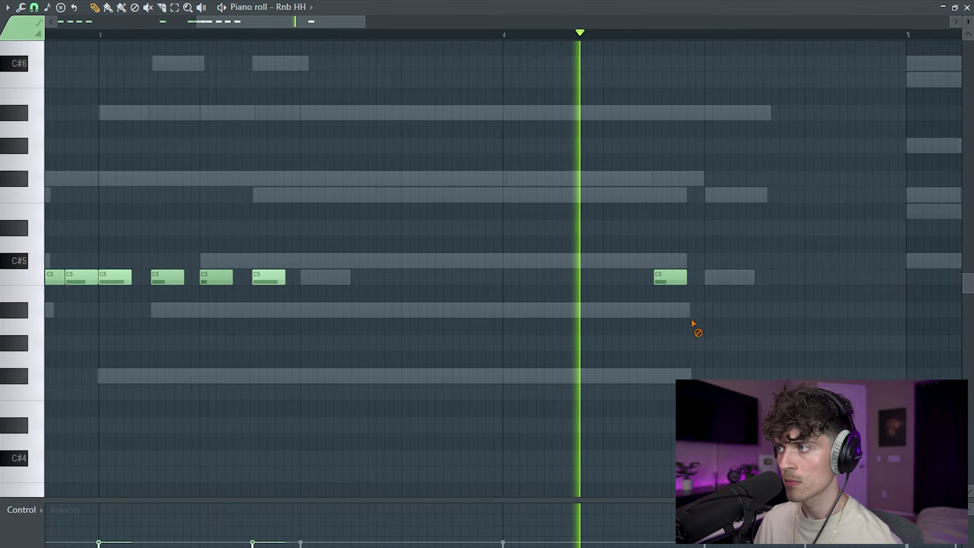
left_click(758, 277)
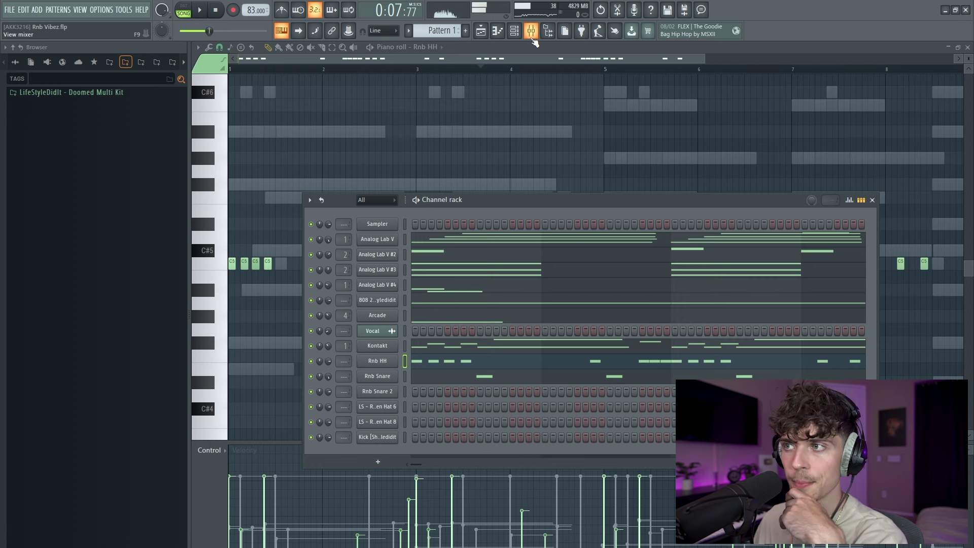
- Look through the mixer inserts, route the Rnb HH channel to mixer track 3, and lower its channel volume
left_click(532, 32)
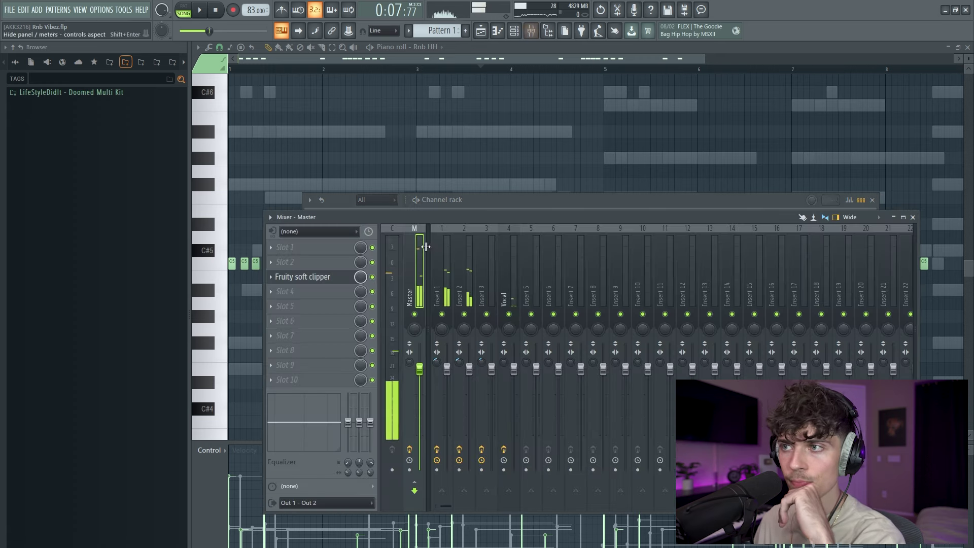
left_click(495, 281)
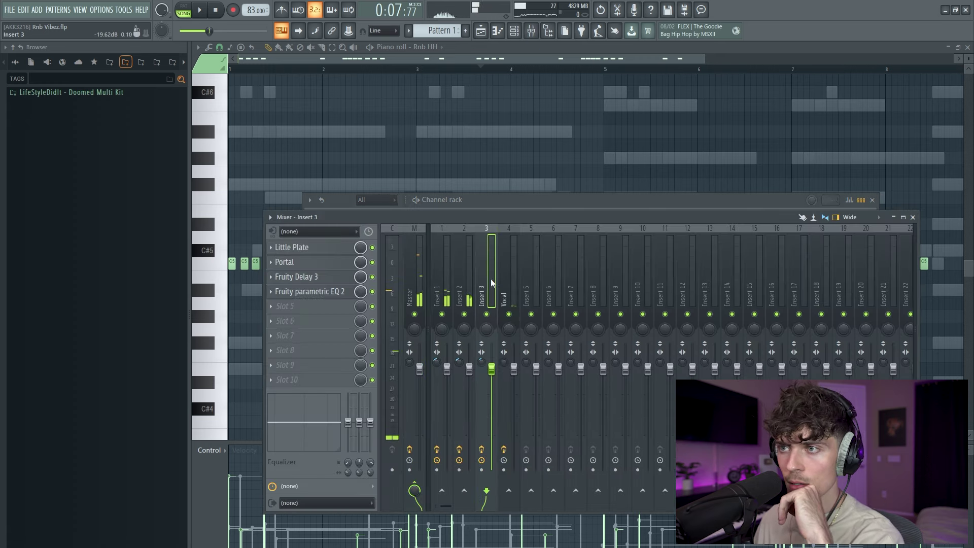
left_click(440, 278)
left_click(488, 204)
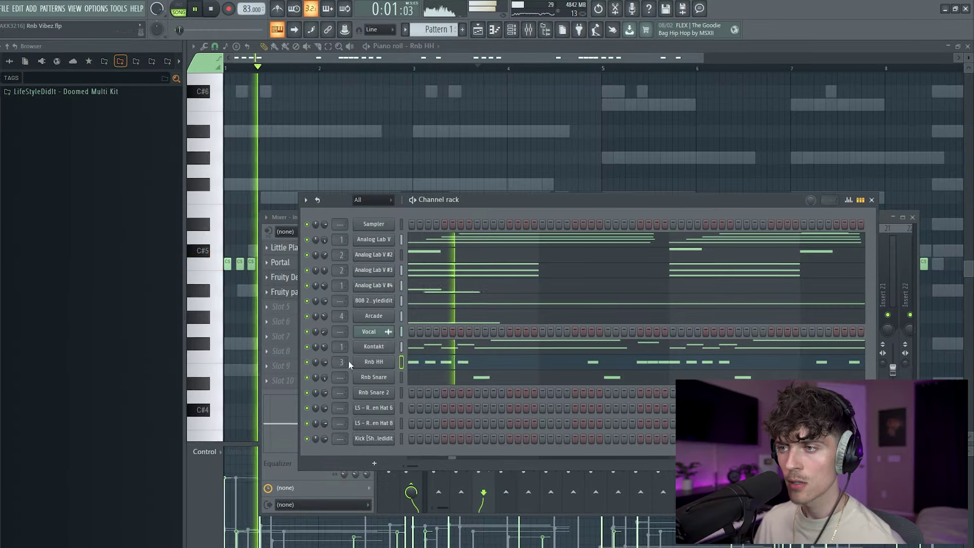
left_click_drag(325, 362, 324, 363)
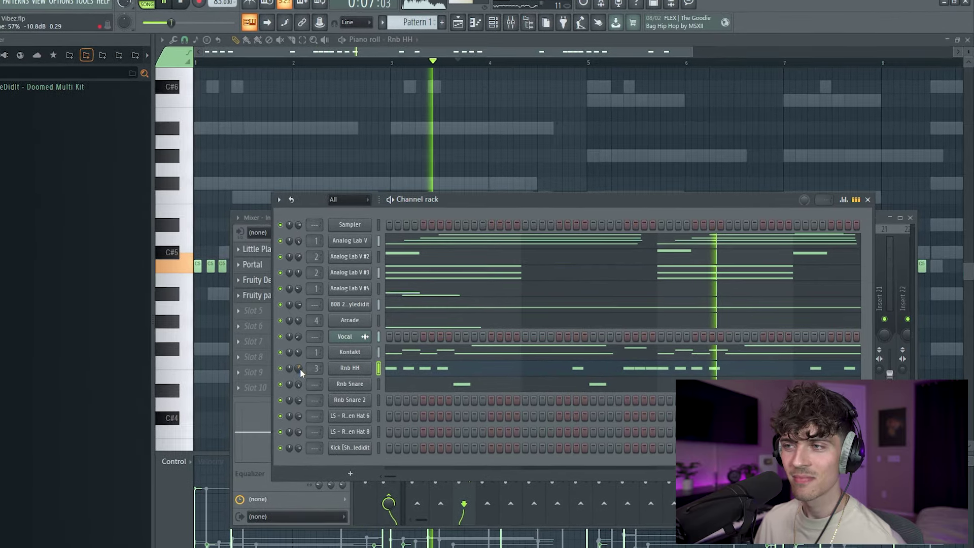
left_click_drag(296, 368, 293, 370)
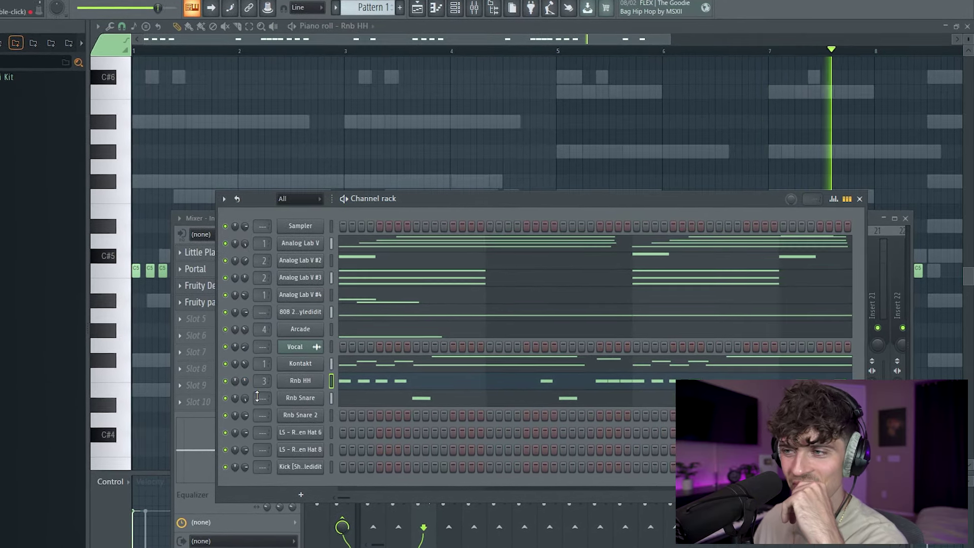
- Audition the LS Open Hat 8 and 6 samples, keep only Hat 6 on the first step, and adjust its volume
left_click(337, 451)
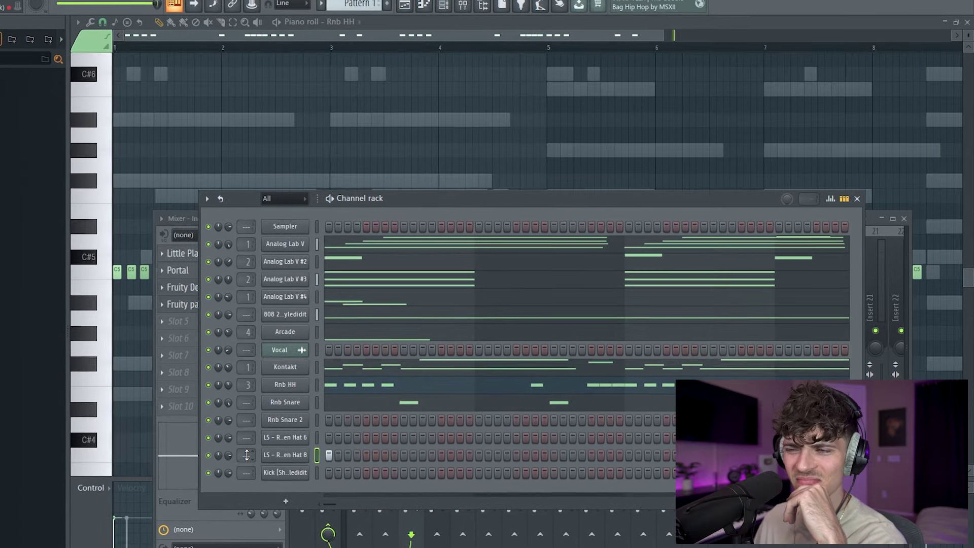
left_click(336, 438)
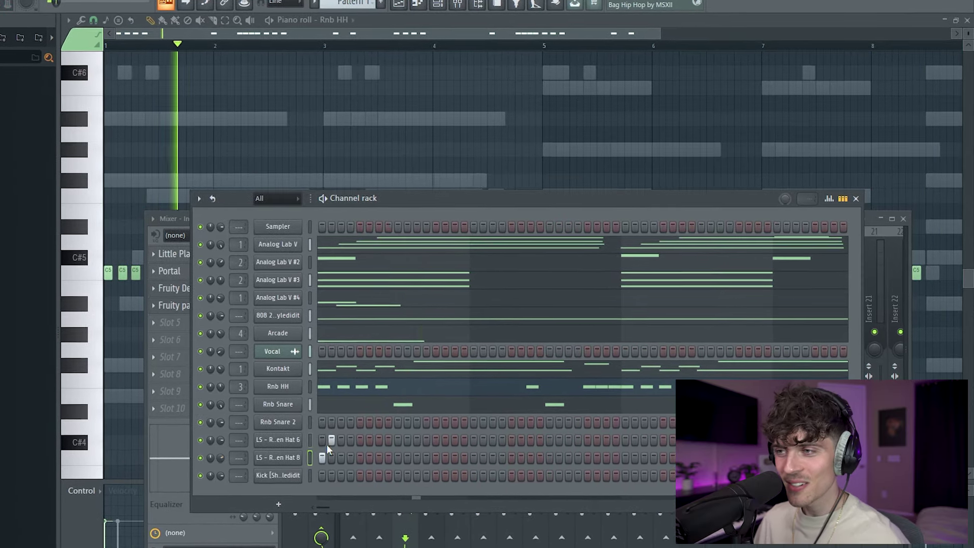
left_click(330, 440)
left_click(321, 458)
left_click(321, 440)
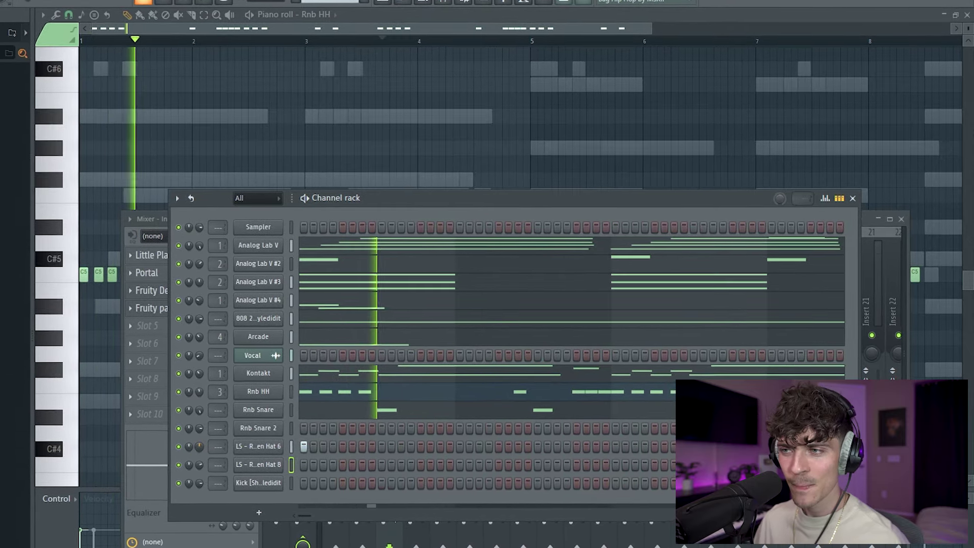
left_click_drag(197, 447, 198, 440)
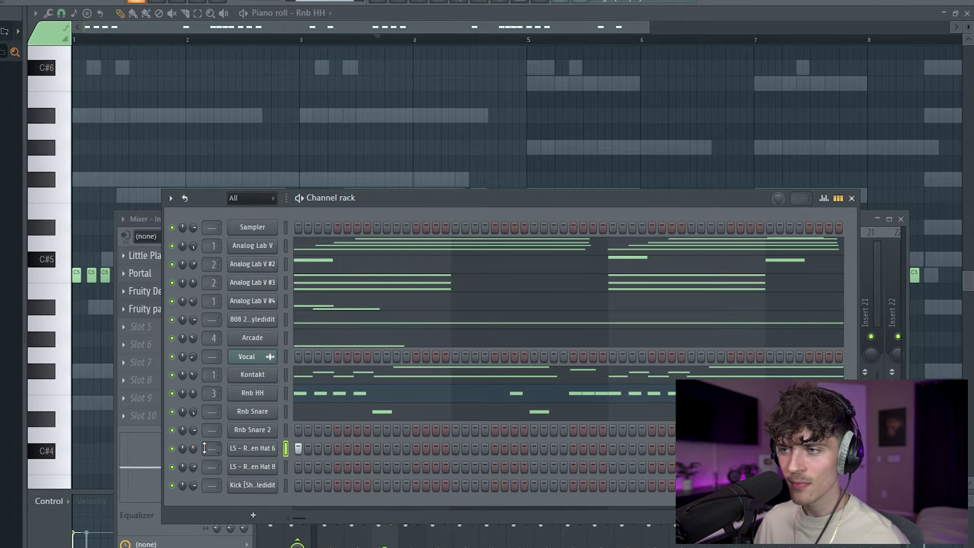
- Play back the drum pattern and bring up the channel rack
key("space")
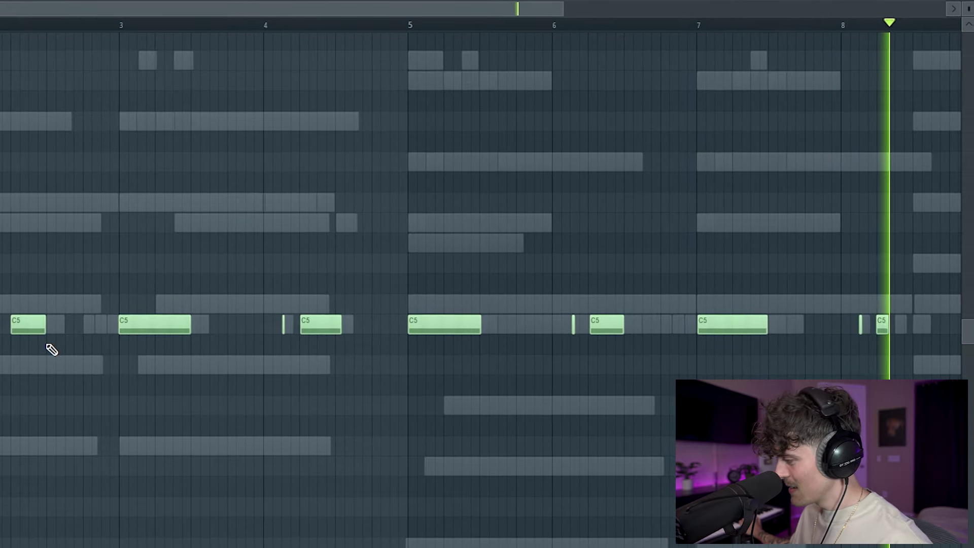
key("F6")
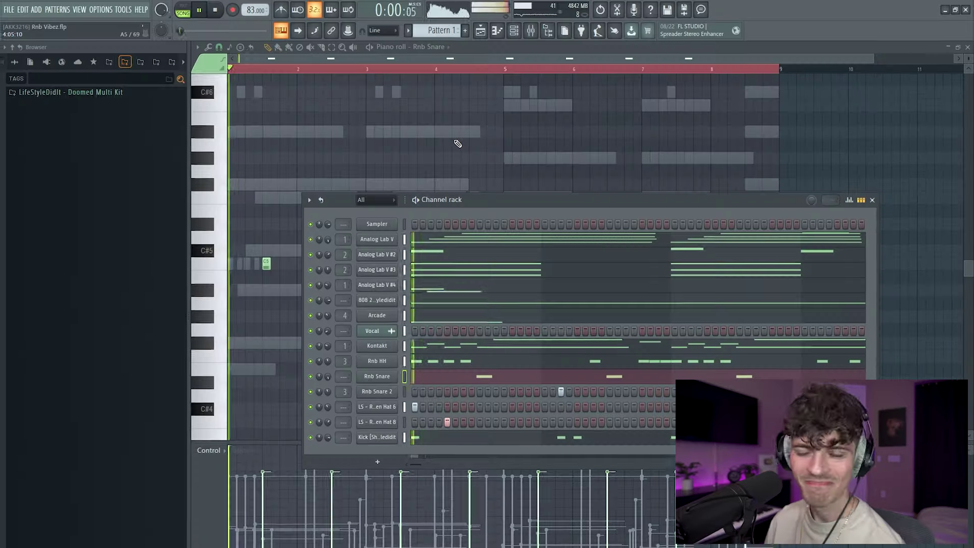